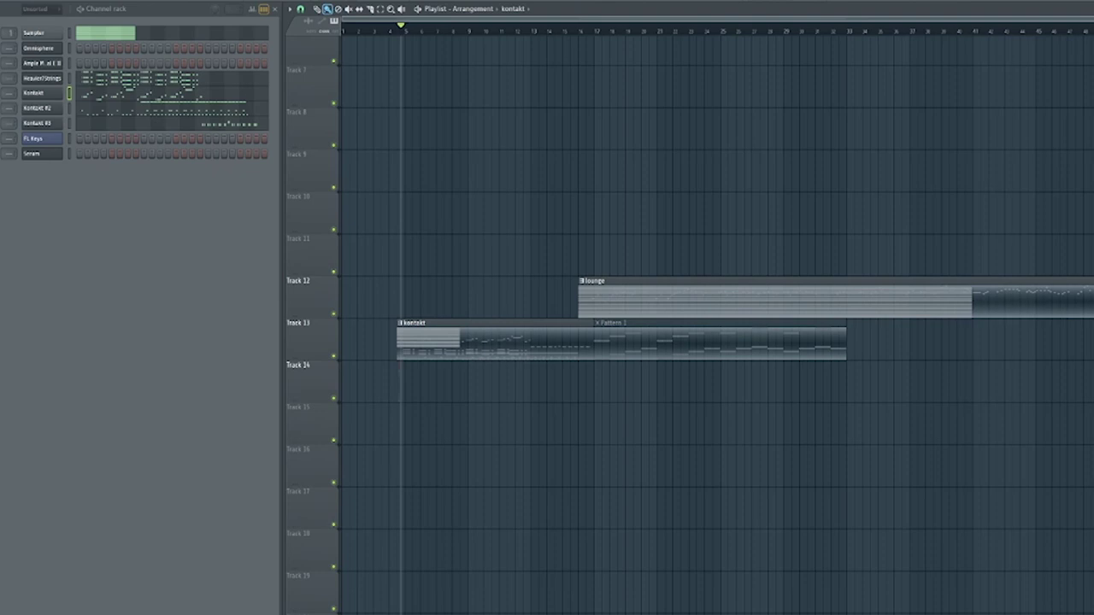
Open the Kontakt channel's notes in the piano roll and play the melody from the first bar through about bar 8
scroll(755, 347, "up", 1)
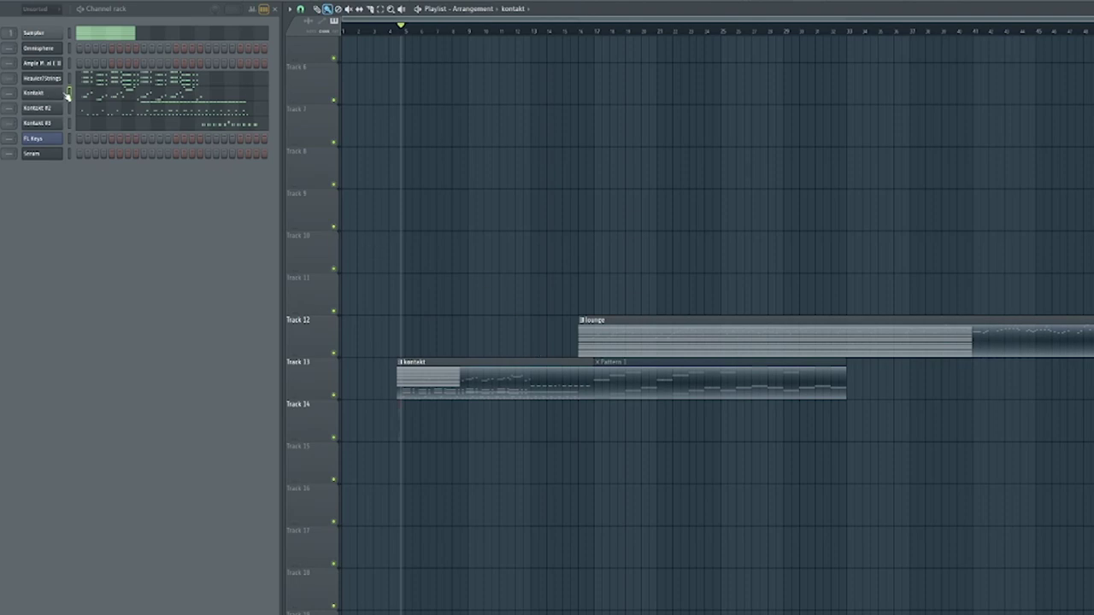
left_click(104, 93)
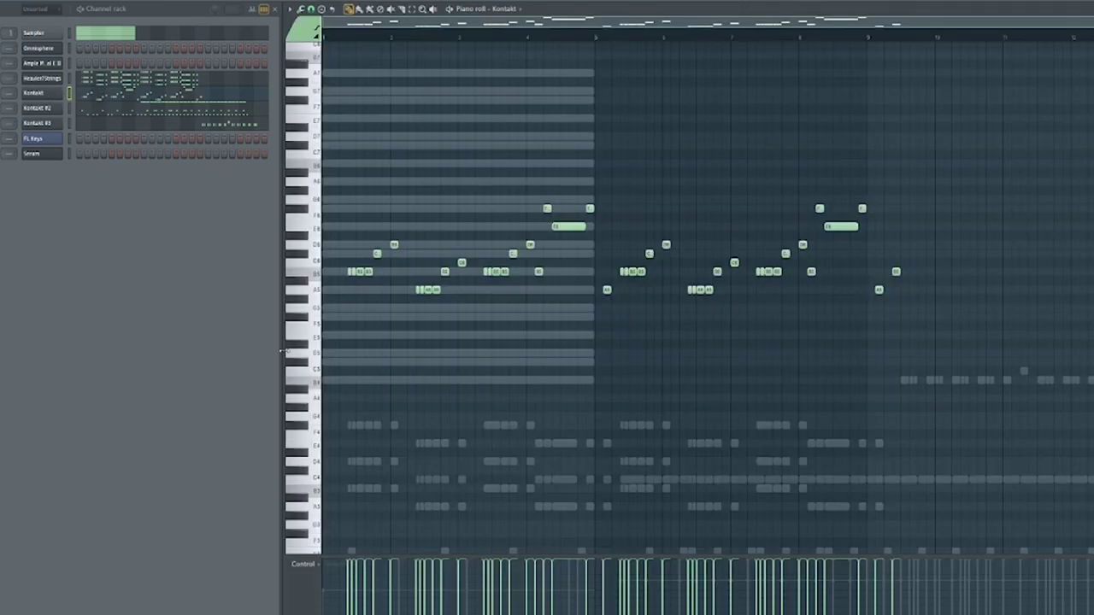
scroll(341, 394, "up", 5)
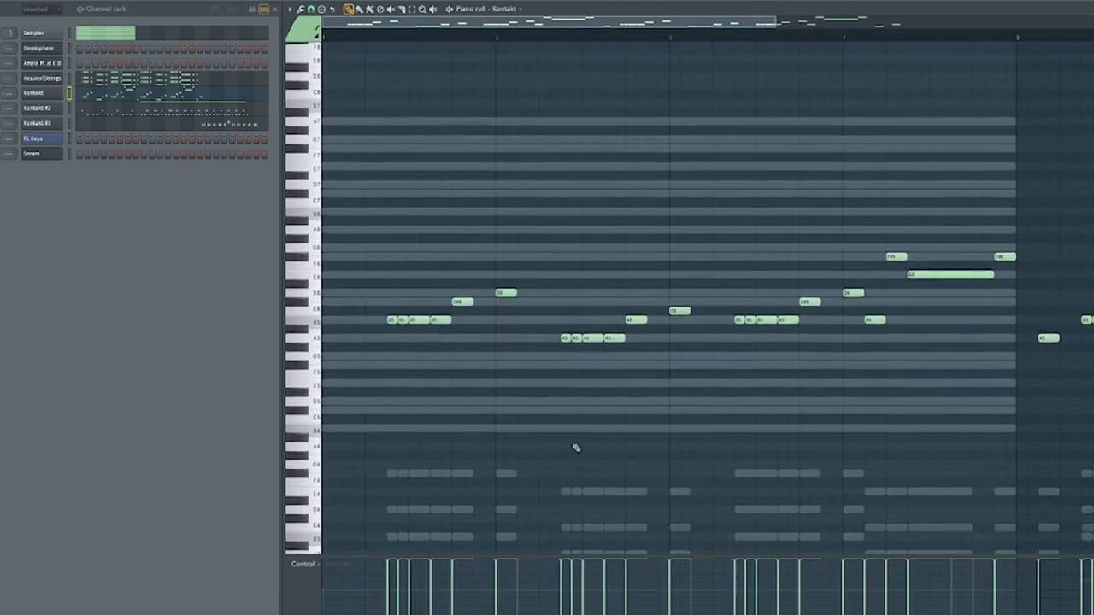
scroll(598, 440, "down", 3)
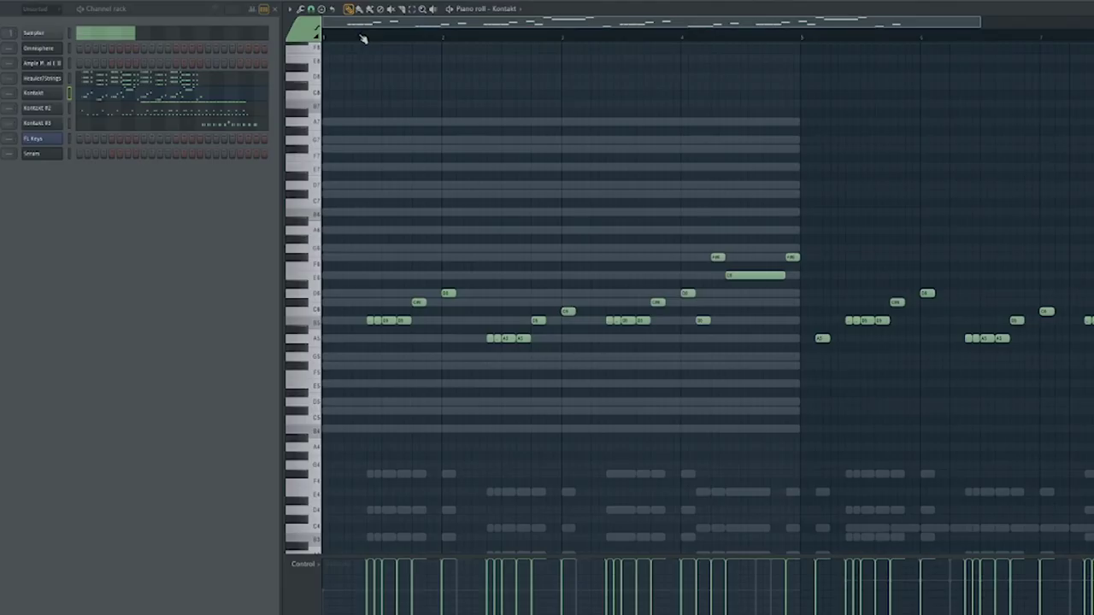
left_click(361, 36)
key("space")
scroll(521, 476, "down", 4)
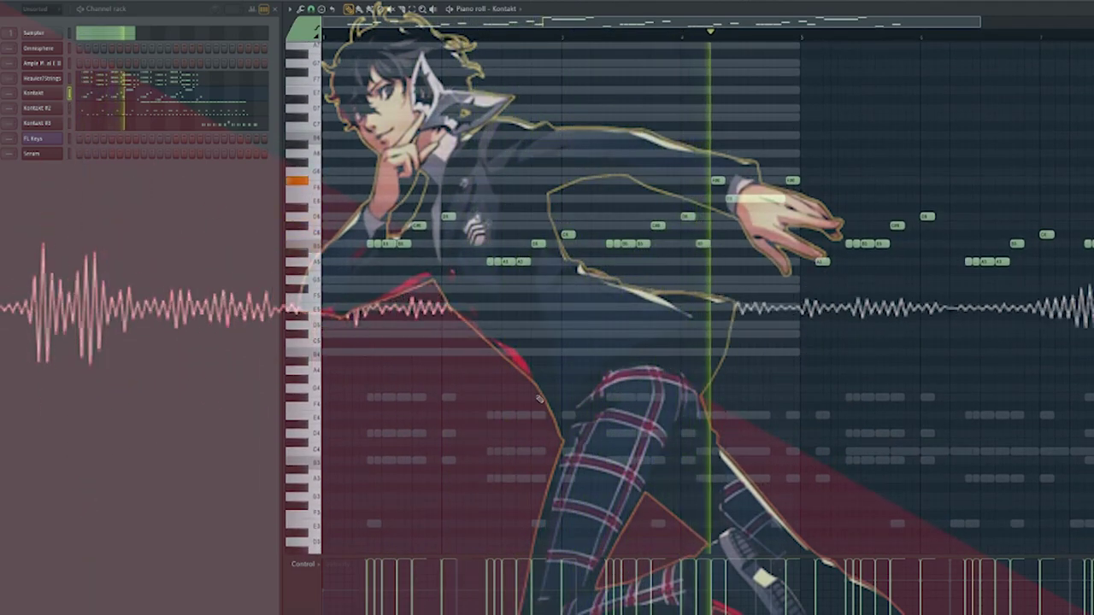
scroll(886, 418, "down", 2)
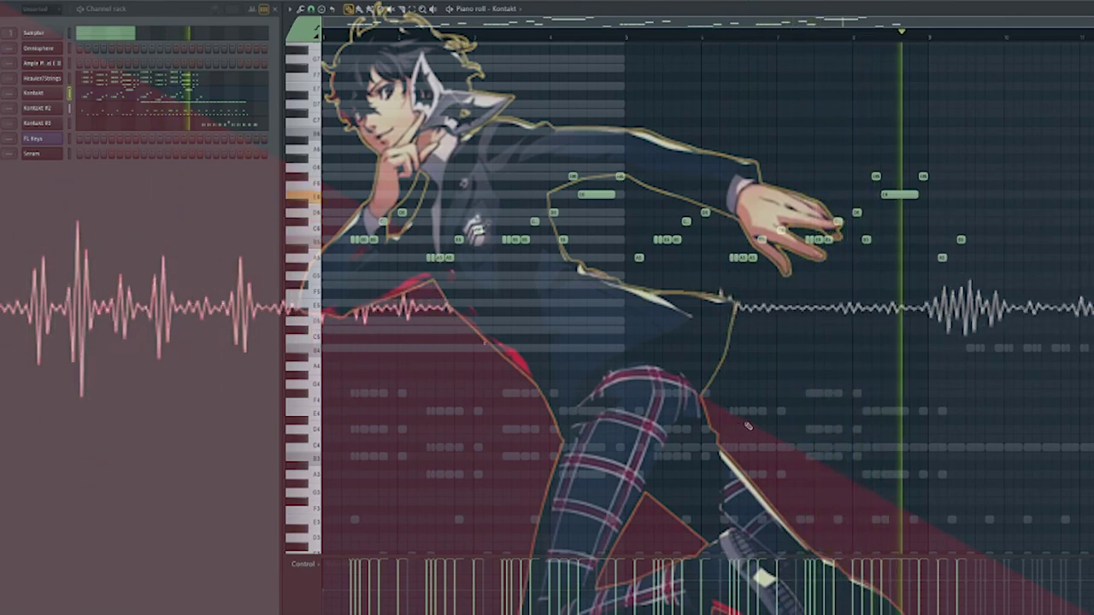
key("space")
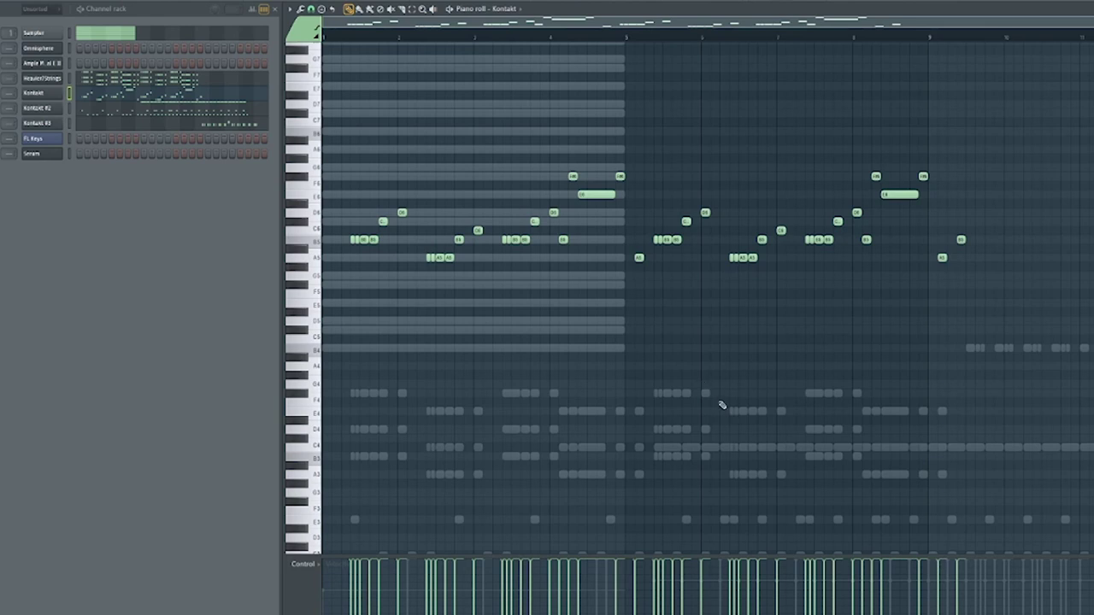
Return to the playlist, select the lounge pattern on Track 12 and audition it from about bar 19 and about bar 30
key("F5")
left_click_drag(835, 383, 756, 401)
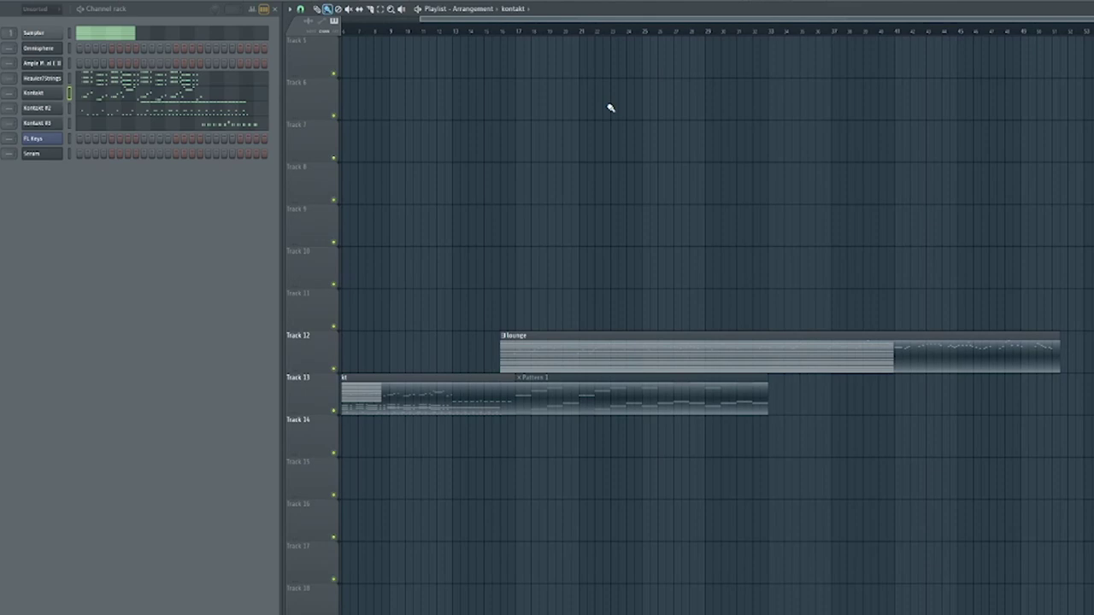
left_click(686, 32)
left_click(588, 336)
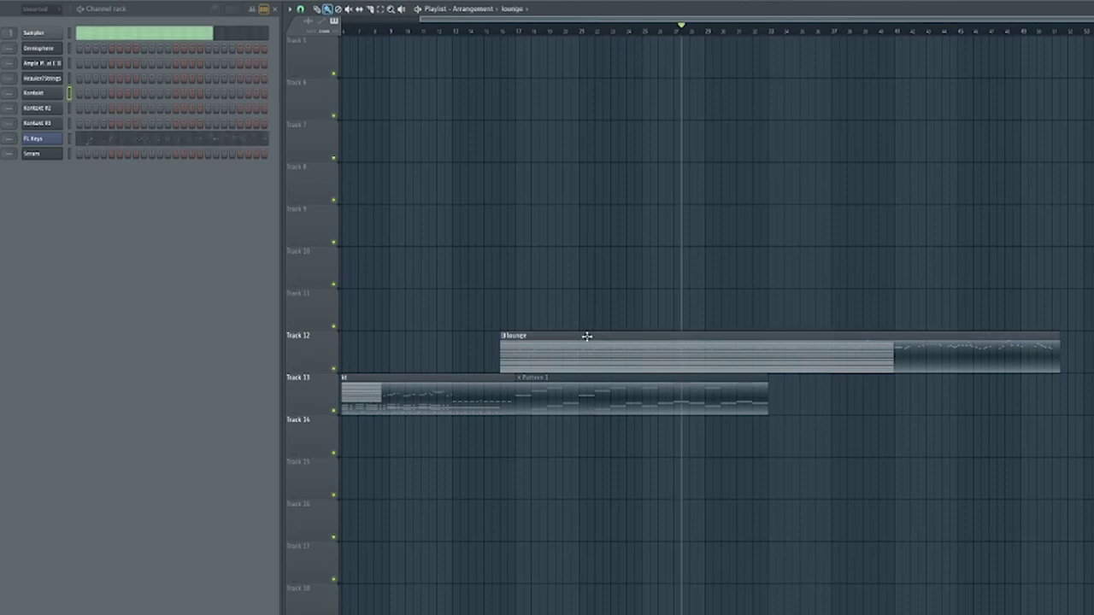
left_click(559, 31)
key("space")
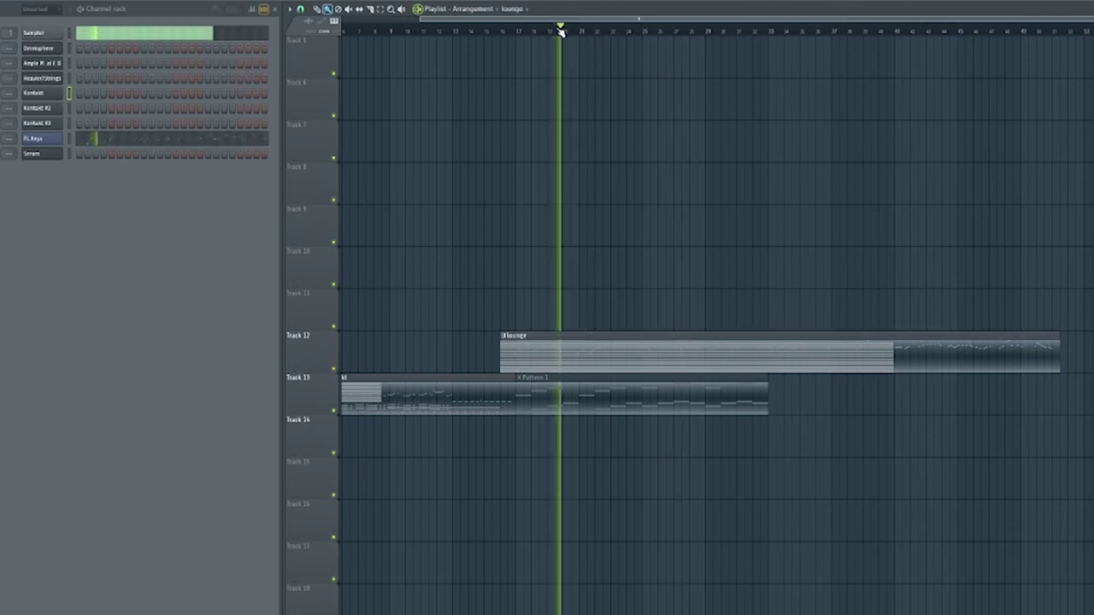
left_click(728, 31)
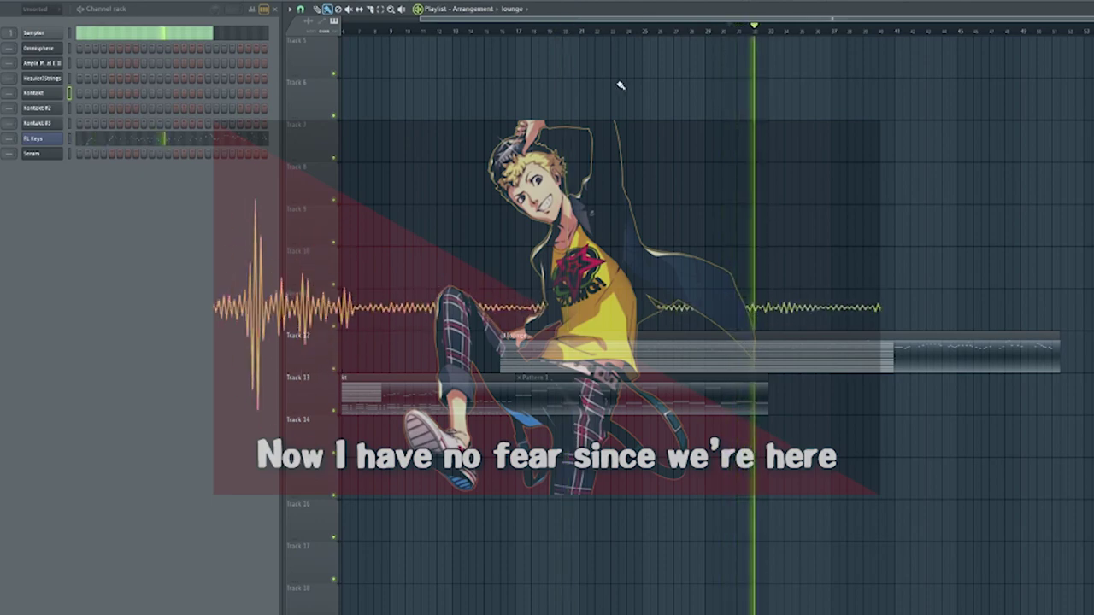
Open the FL Keys channel in the piano roll and follow its melody during playback, selecting the two high notes near bar 33
left_click(214, 141)
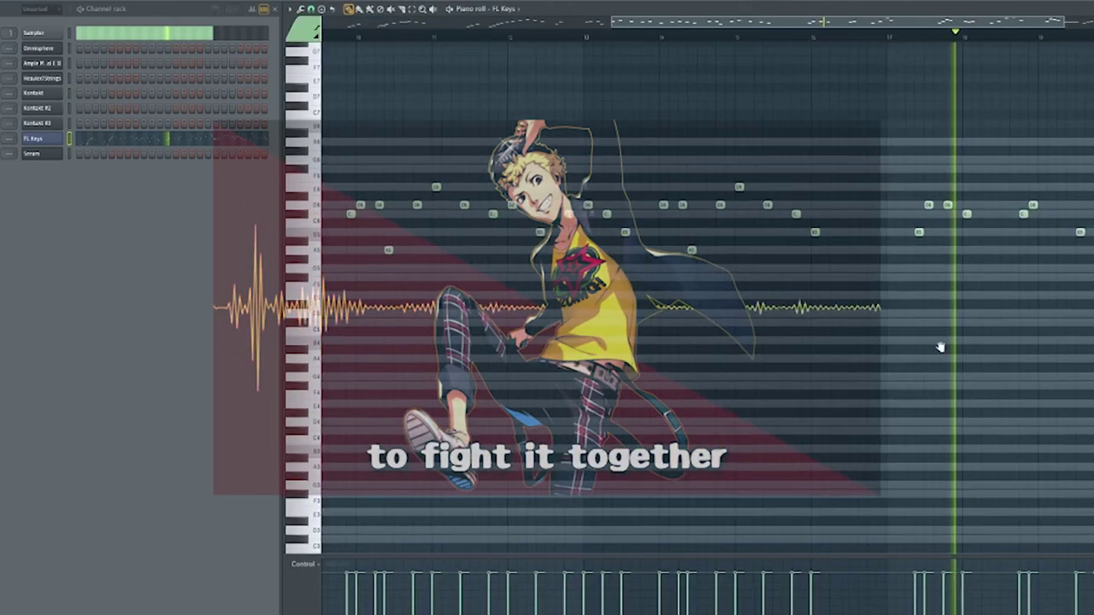
left_click_drag(940, 347, 1061, 389)
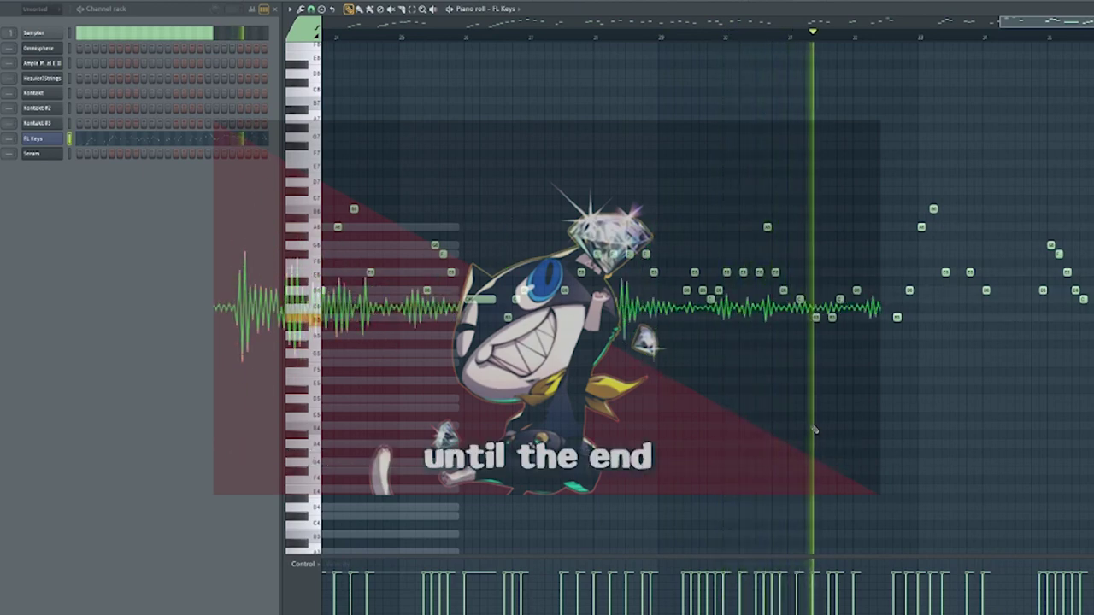
left_click_drag(907, 240, 952, 198)
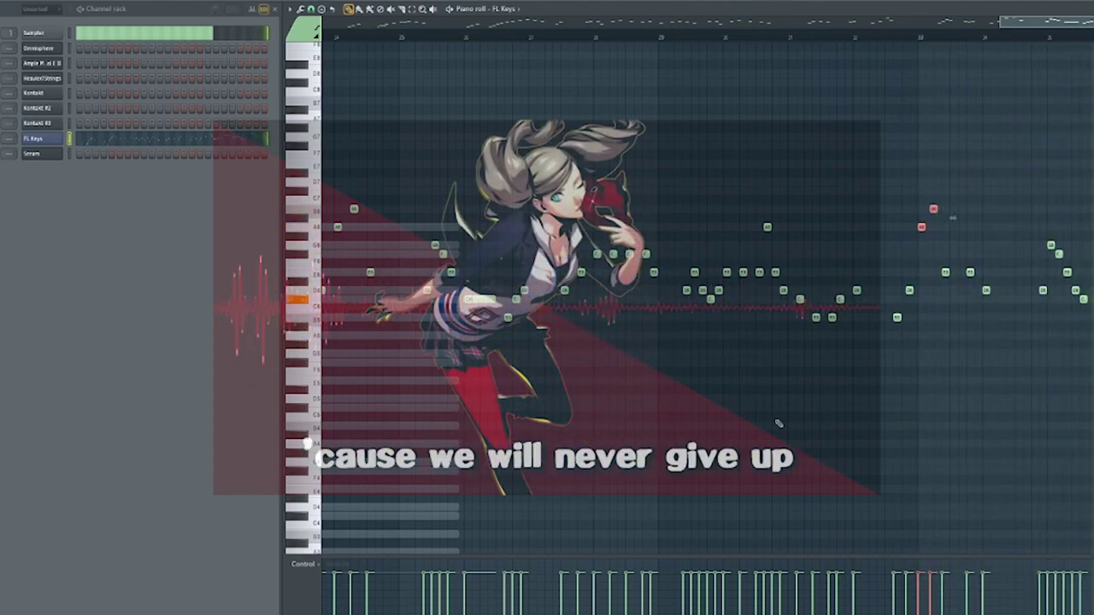
left_click_drag(628, 431, 1093, 468)
left_click_drag(870, 370, 889, 371)
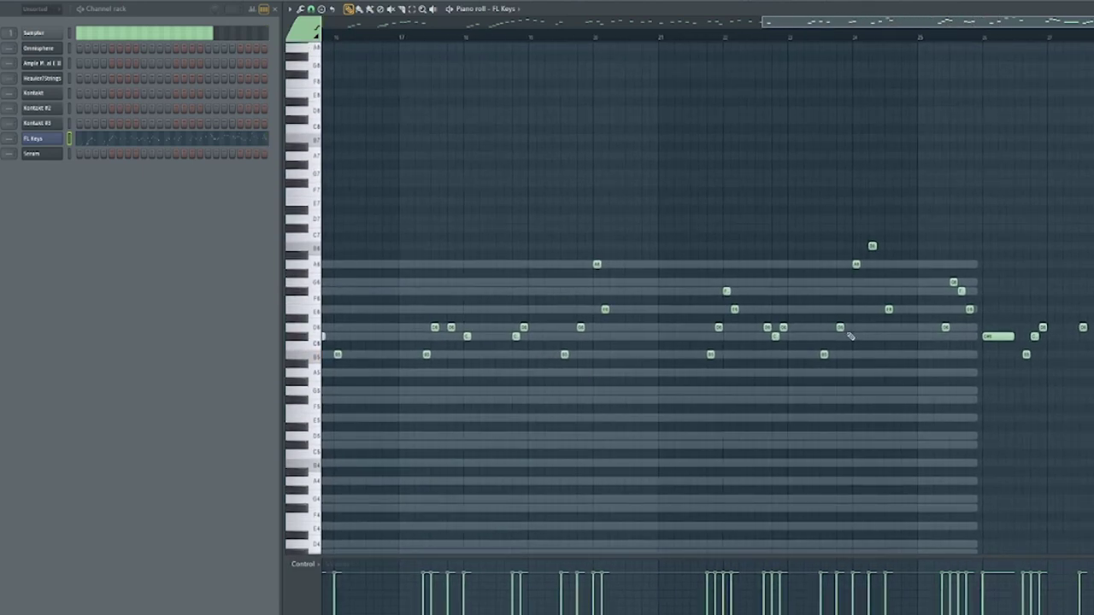
Play the FL Keys melody in the piano roll from about bar 17 to bar 21
scroll(1052, 384, "up", 5)
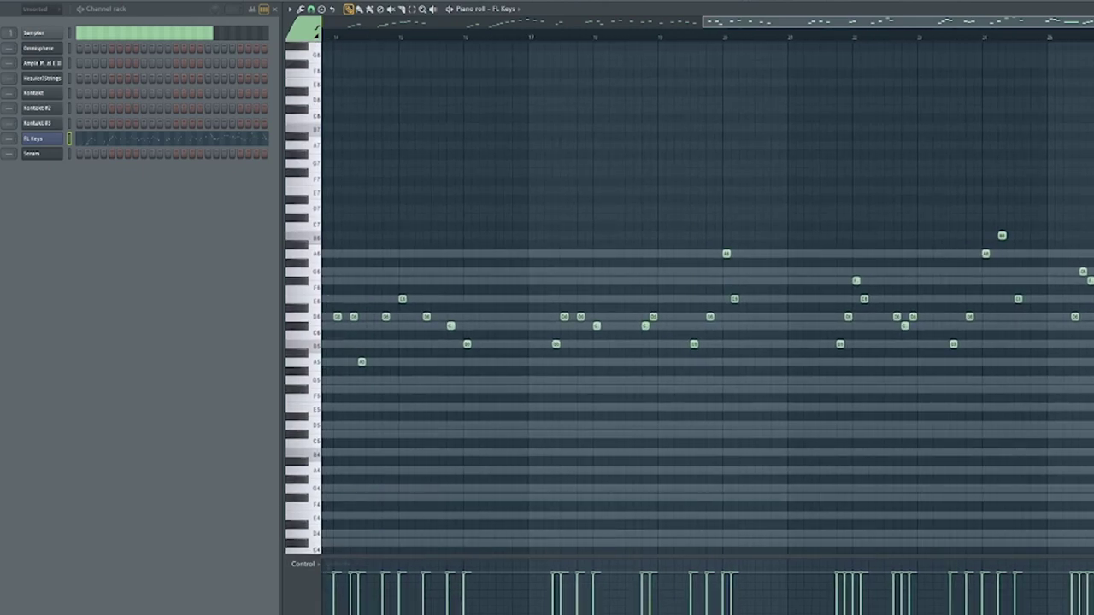
left_click_drag(847, 462, 949, 437)
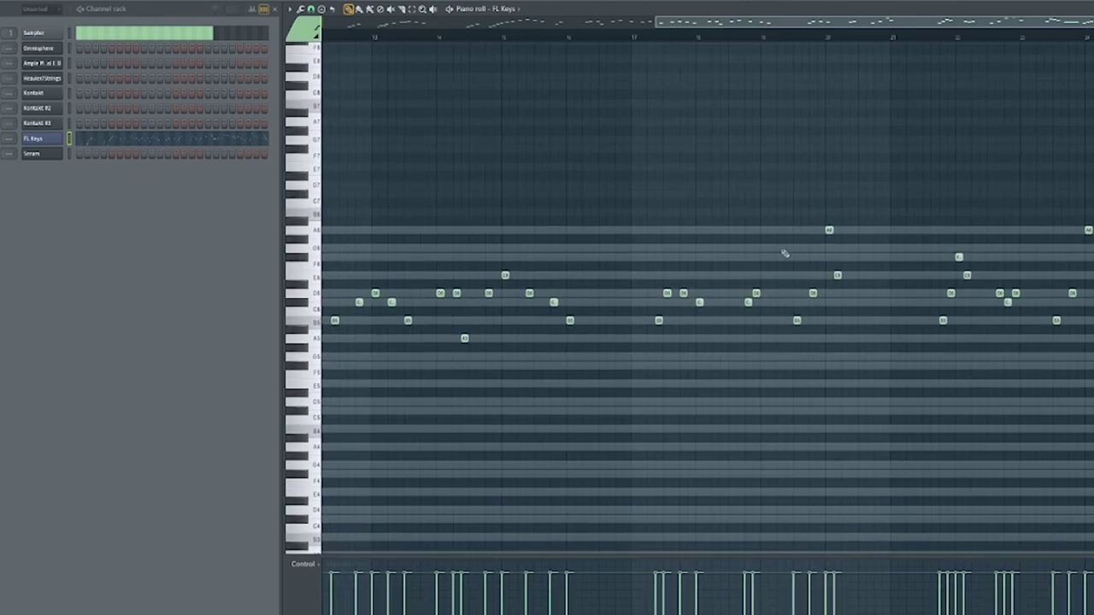
left_click_drag(714, 260, 807, 278)
left_click(742, 39)
key("space")
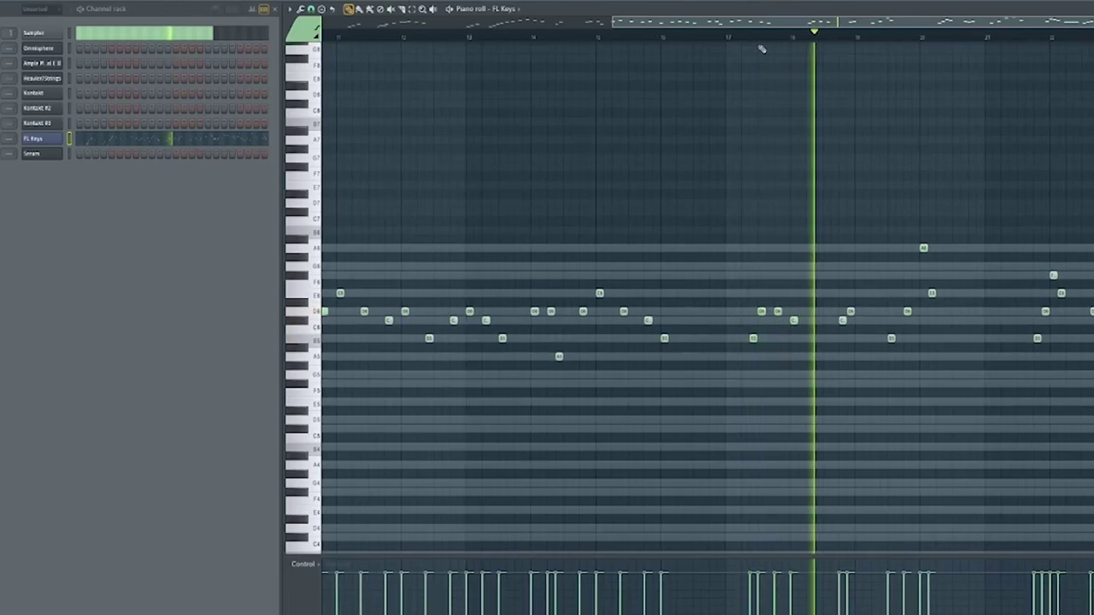
left_click_drag(881, 427, 606, 425)
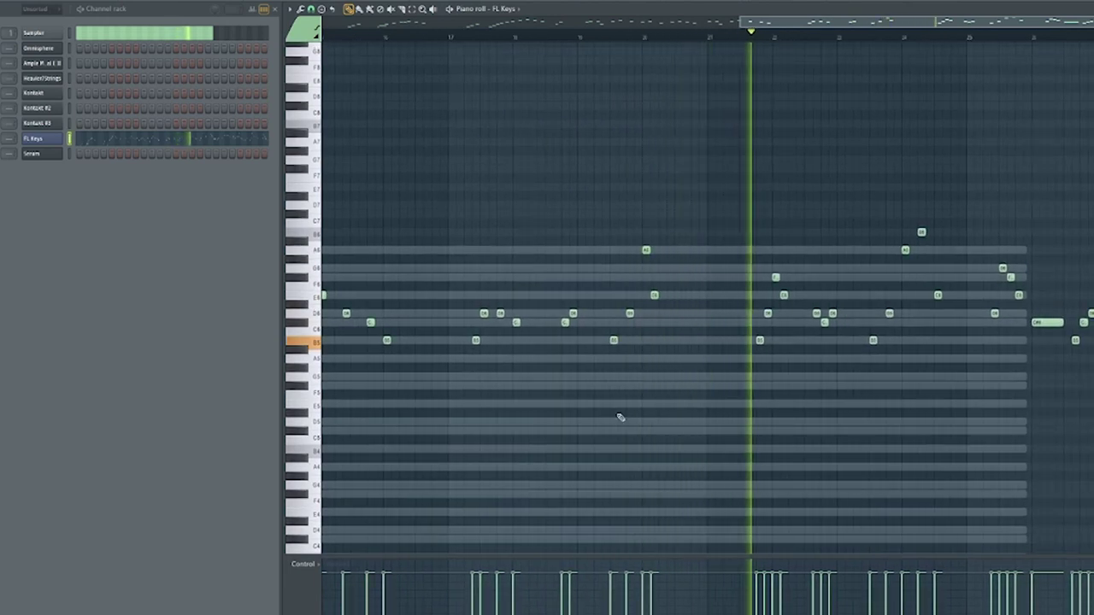
key("space")
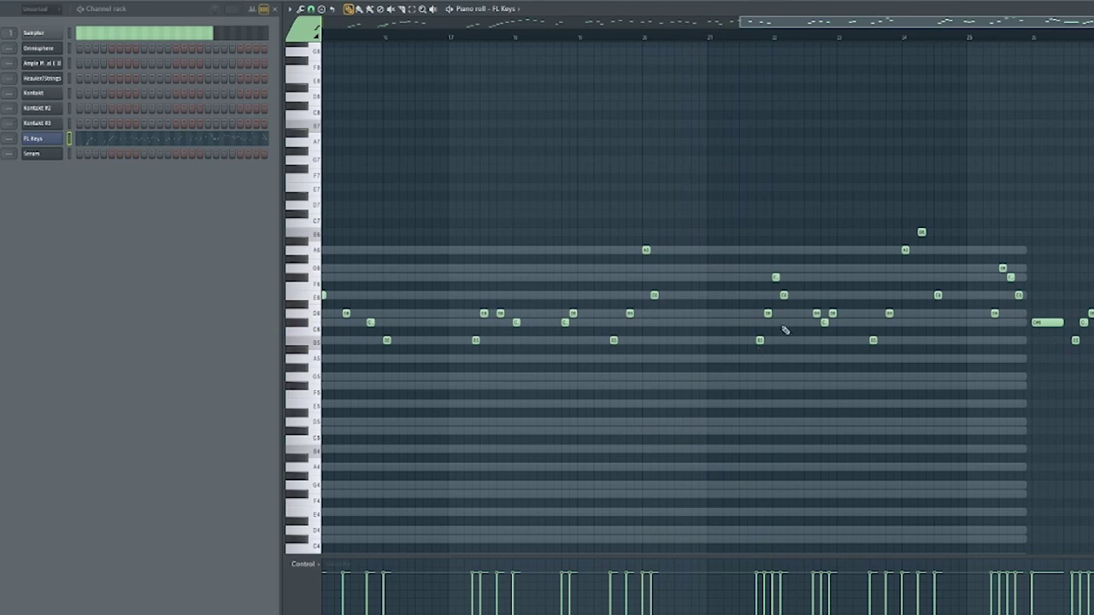
Examine the FL Keys notes between bars 17 and 27 and replay the melody from about bar 19
left_click_drag(787, 310, 603, 376)
left_click(735, 408, "ctrl")
left_click_drag(917, 301, 852, 381)
scroll(983, 352, "right", 3)
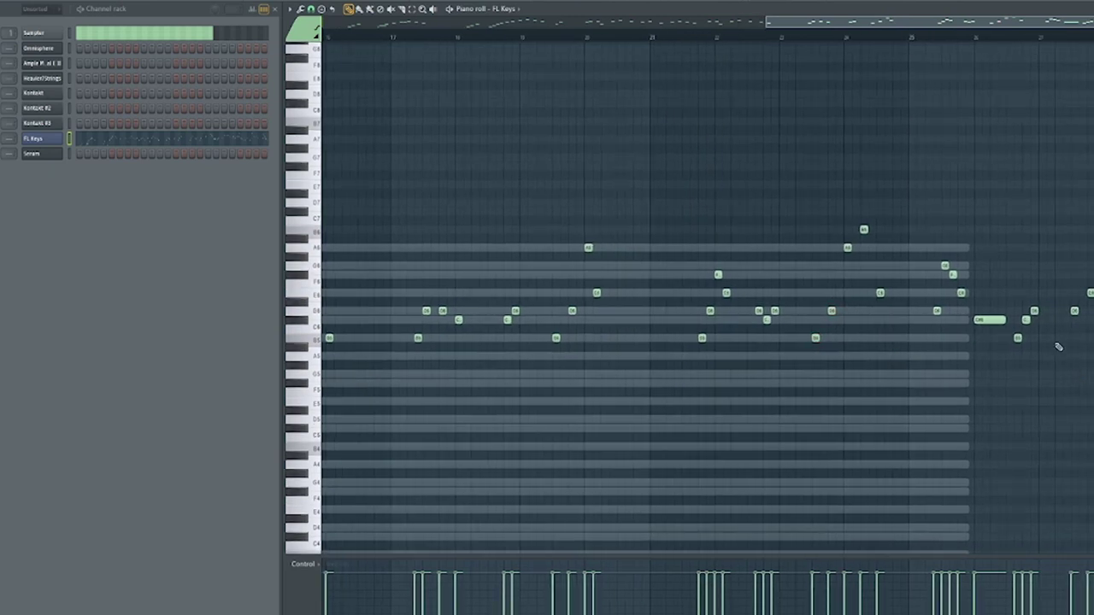
left_click_drag(1052, 299, 1007, 366)
left_click(1043, 371, "ctrl")
left_click(552, 34)
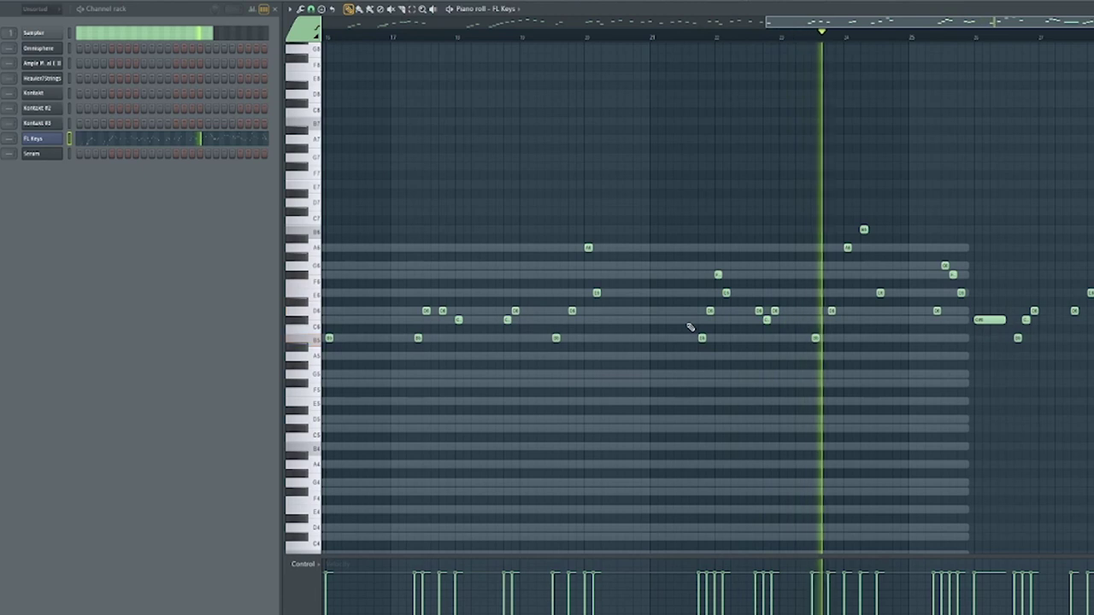
key("space")
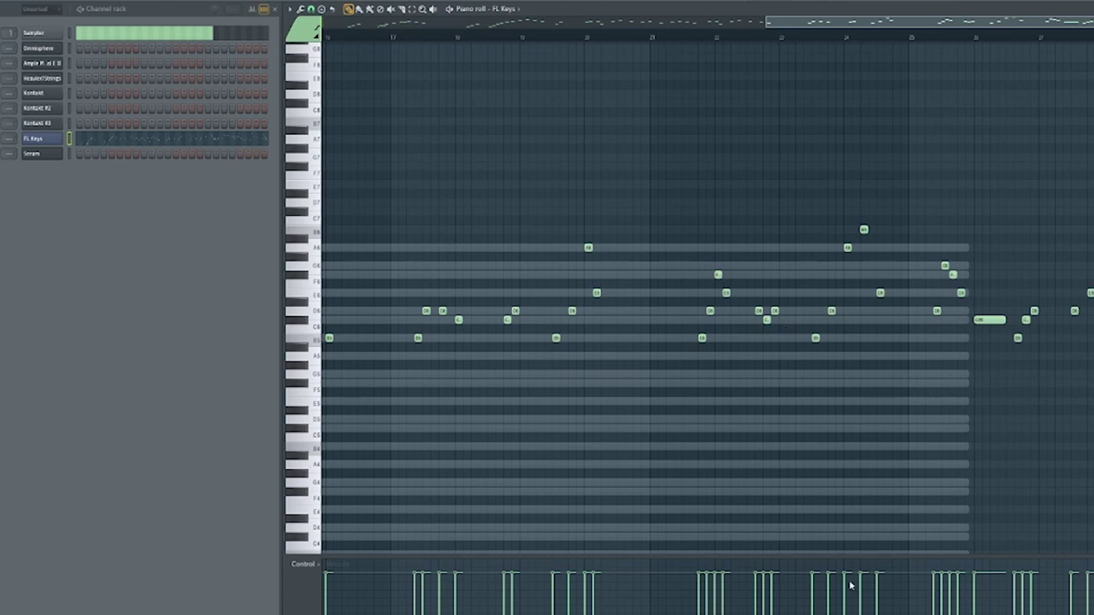
Bring the playlist in front of the SPAN Plus window and show the clips on Tracks 17 to 23
key("F5")
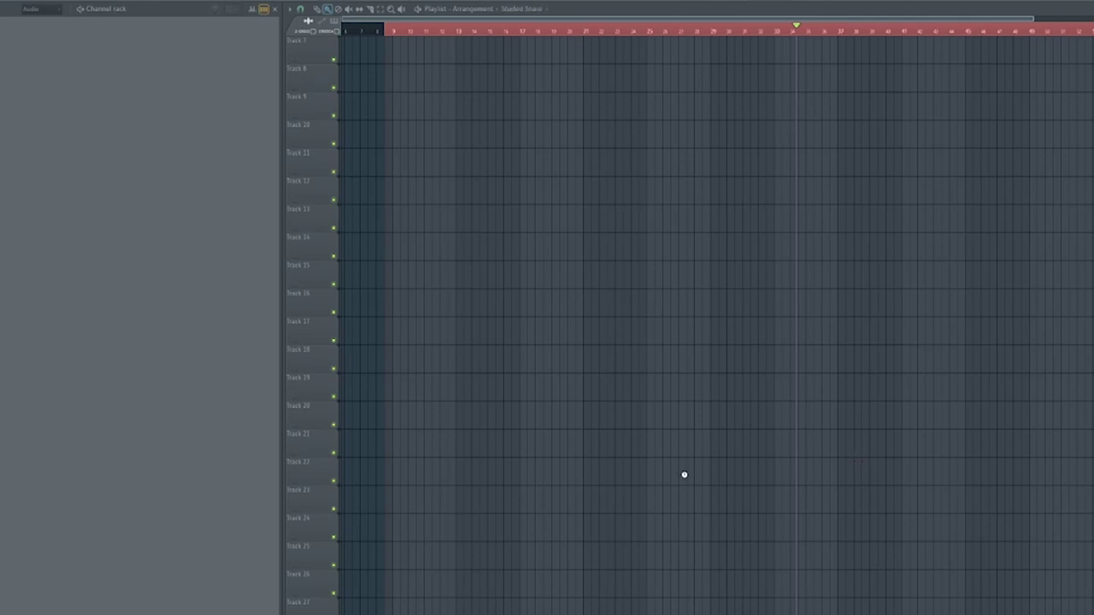
scroll(685, 476, "up", 3)
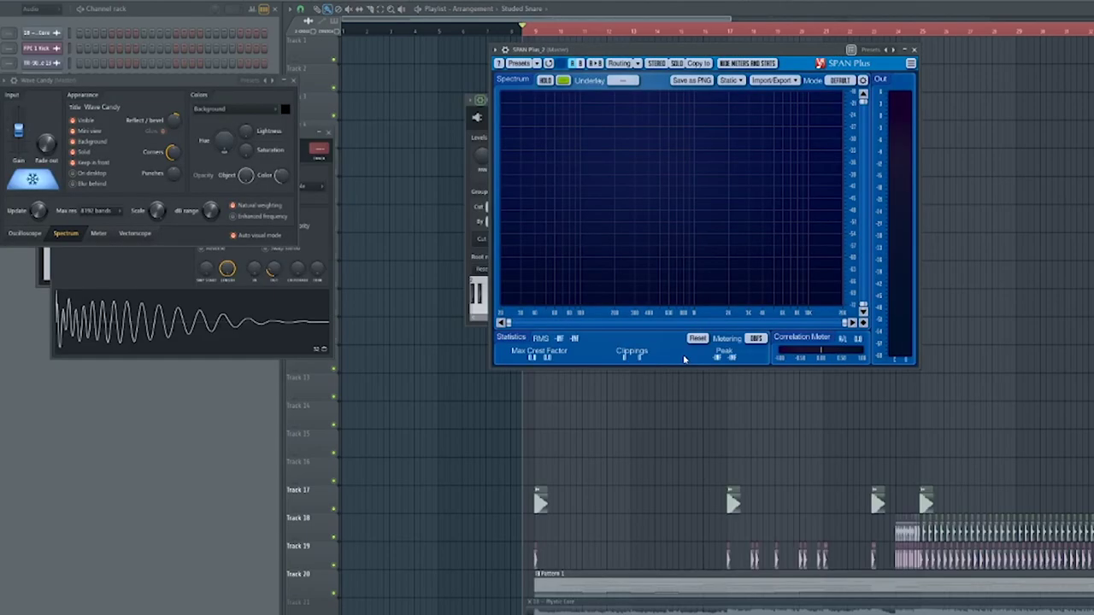
left_click(858, 400)
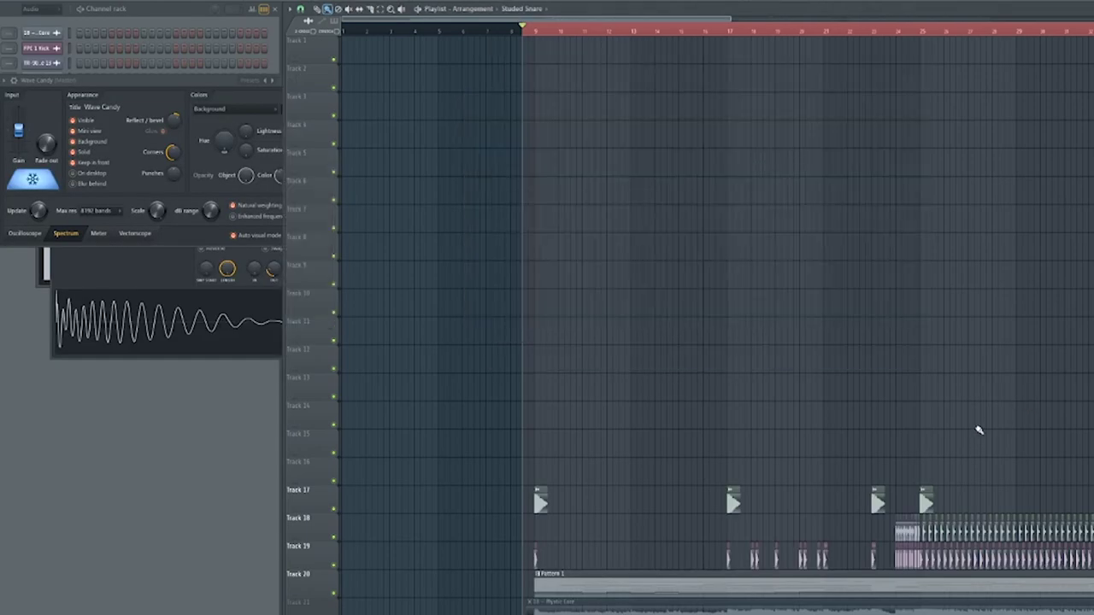
scroll(940, 394, "down", 3)
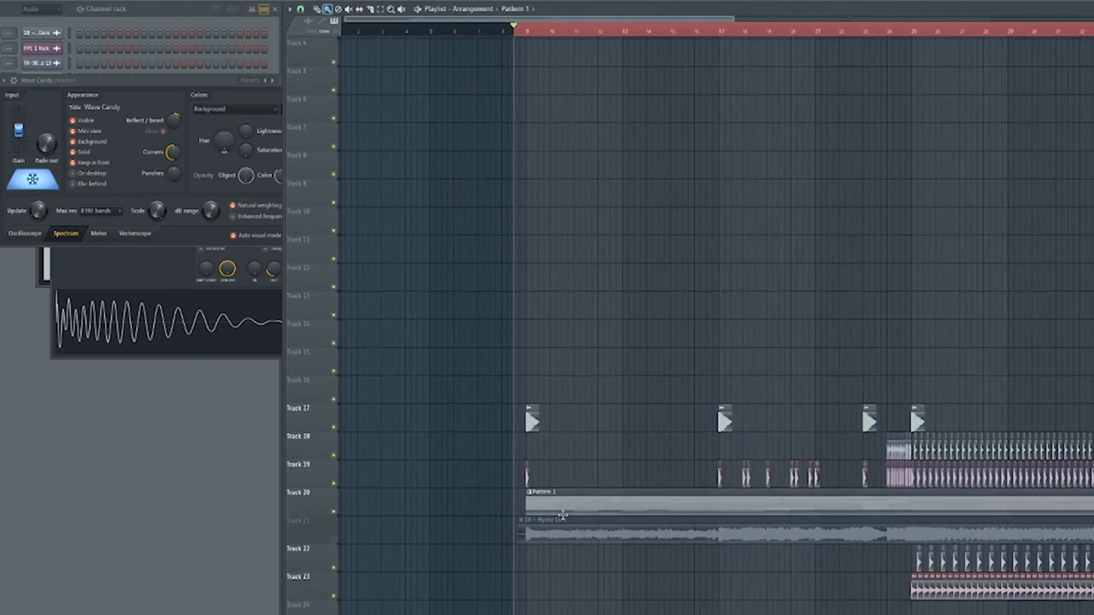
Select Pattern 1 on Track 20 and open its Omnisphere channel in the piano roll
left_click(106, 492)
scroll(58, 12, "down", 1)
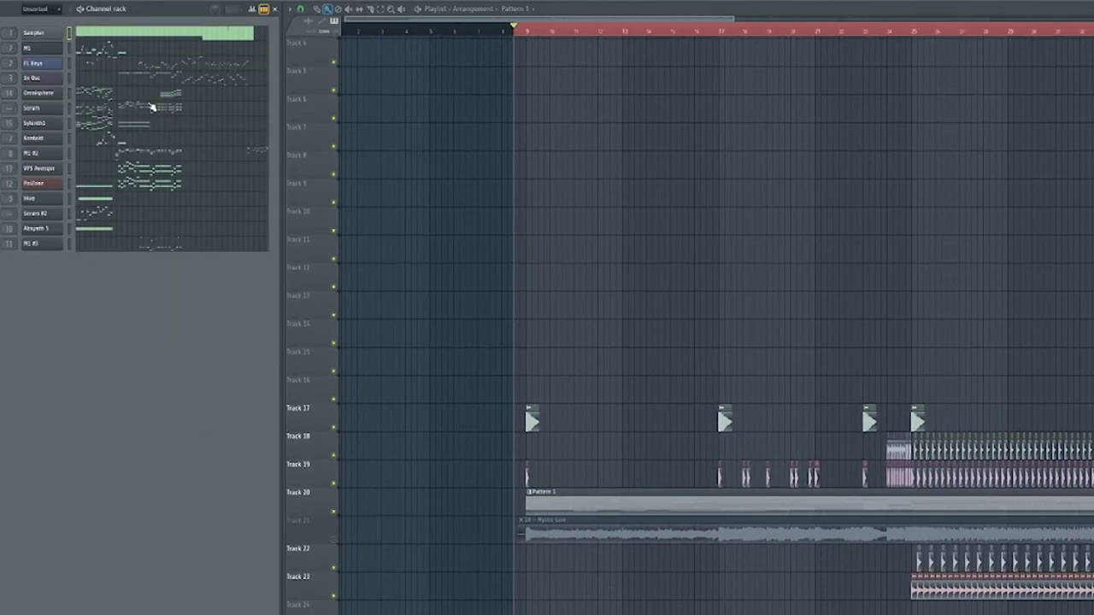
left_click(104, 96)
scroll(752, 334, "down", 2)
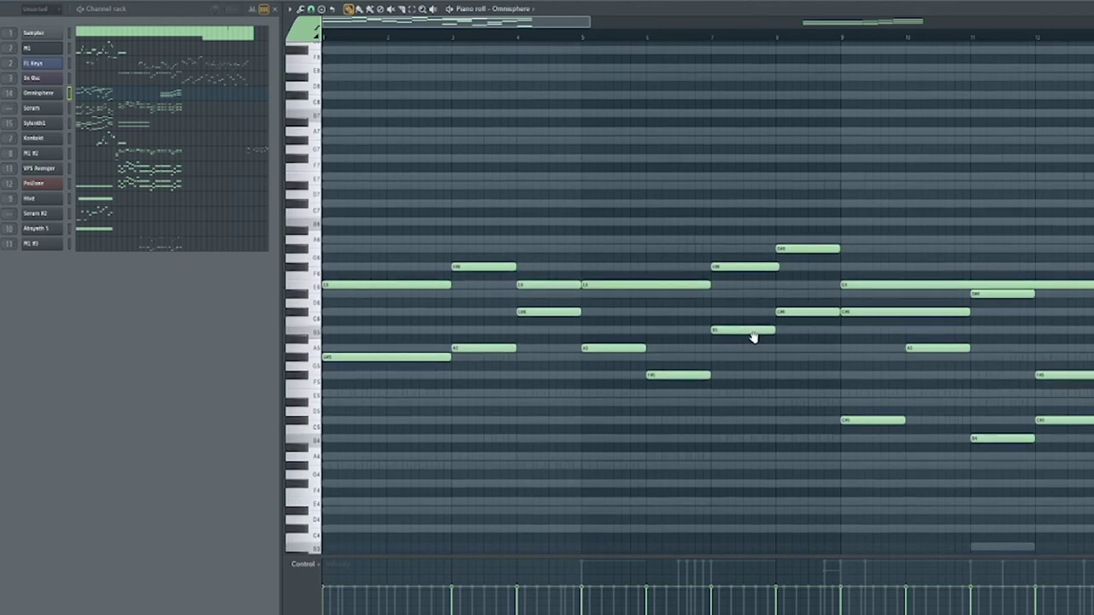
Play Pattern 1 and follow the Omnisphere notes in the piano roll through about bar 12
key("space")
scroll(465, 364, "up", 2)
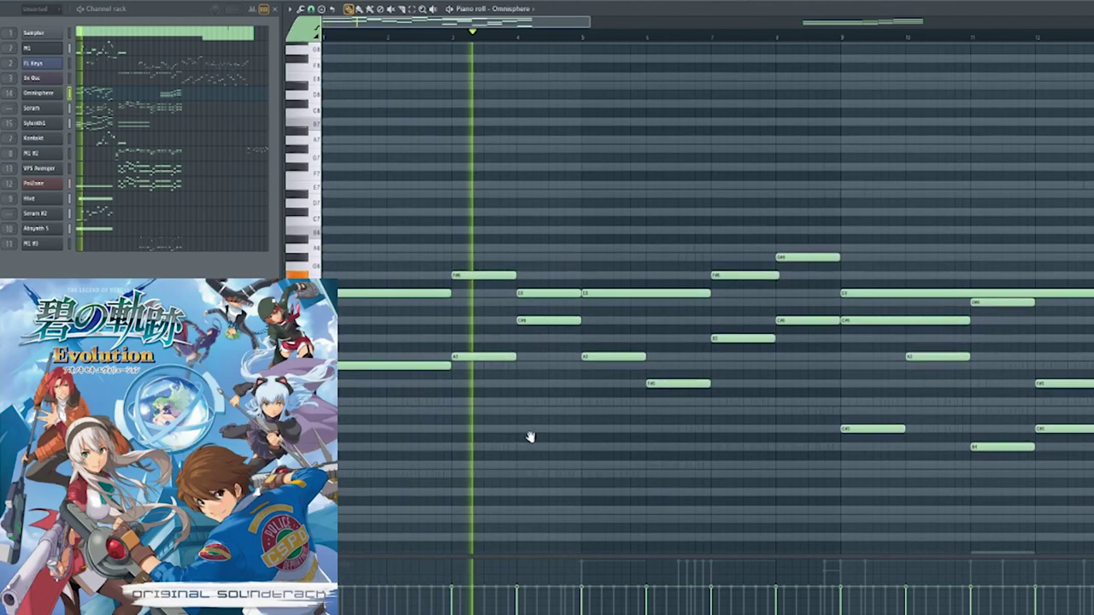
scroll(536, 430, "down", 3)
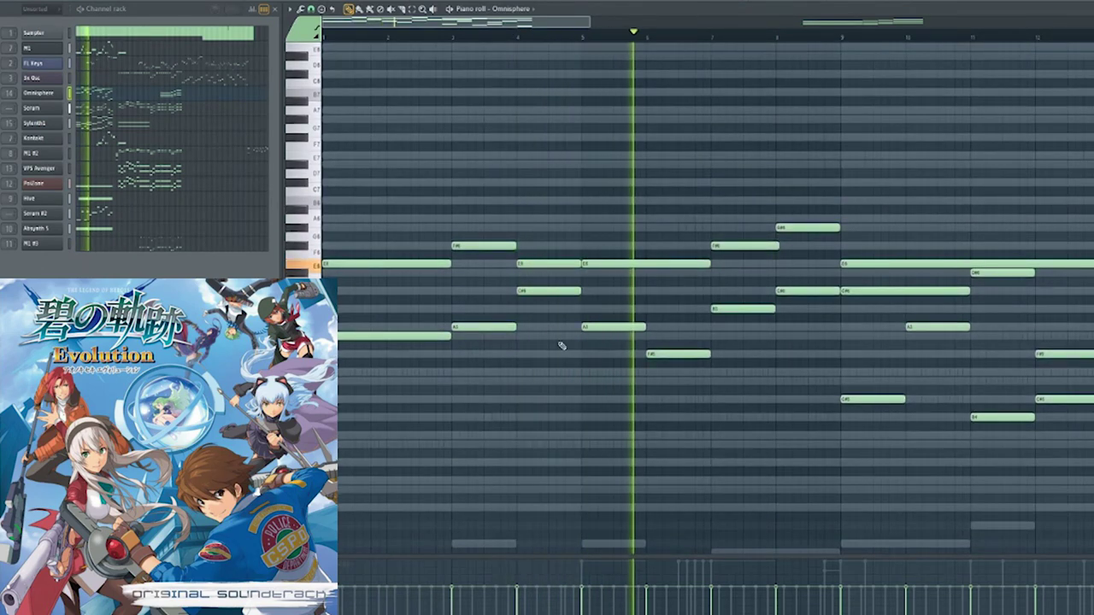
left_click_drag(607, 425, 598, 398)
scroll(615, 384, "down", 1)
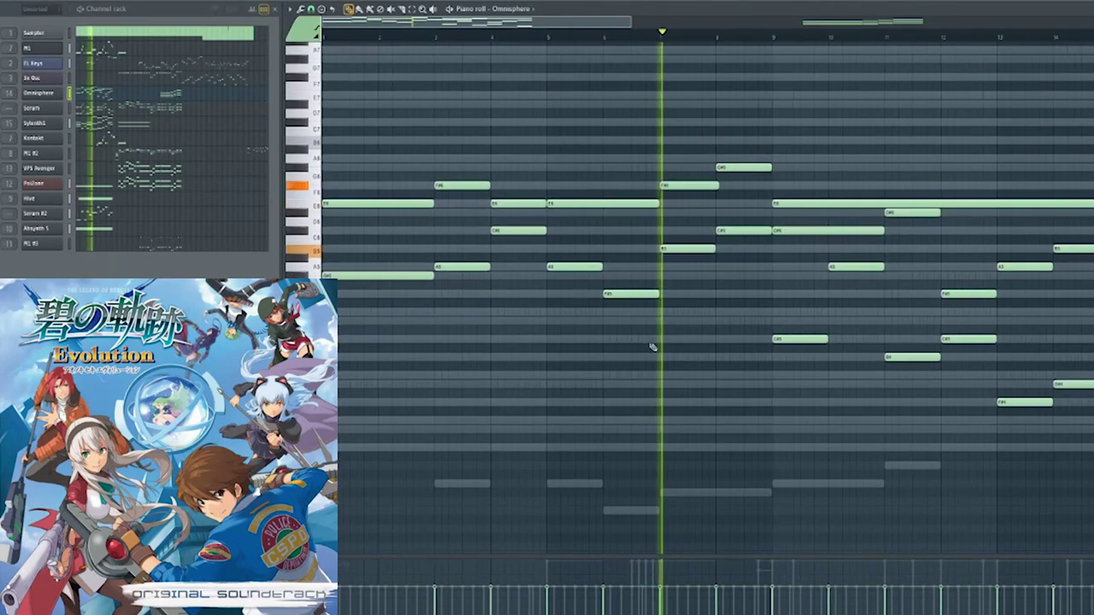
scroll(652, 373, "up", 3)
scroll(655, 376, "down", 1)
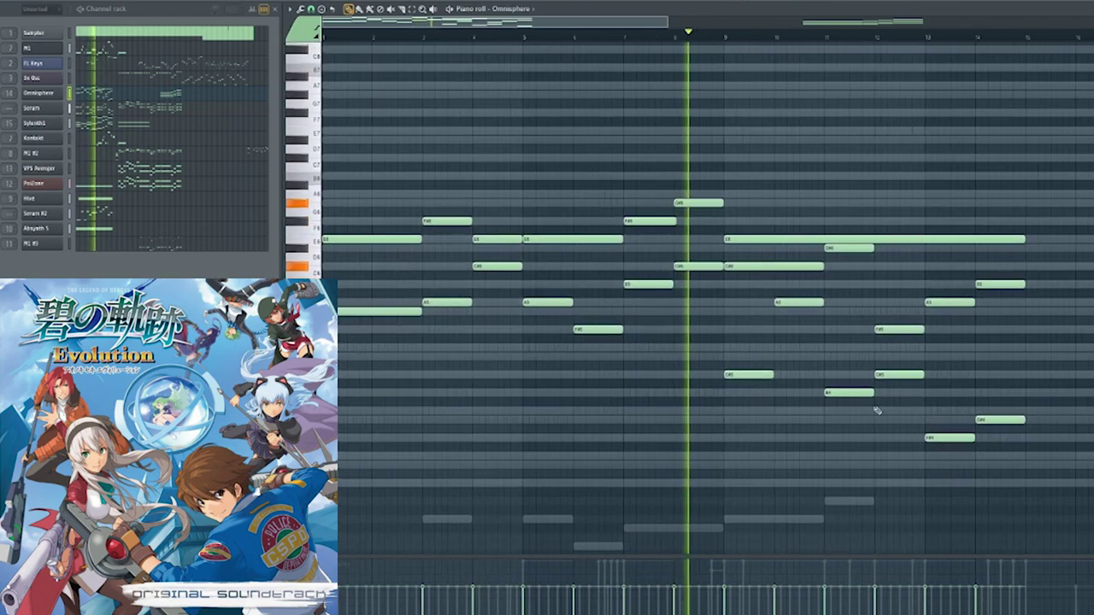
left_click_drag(877, 411, 769, 420)
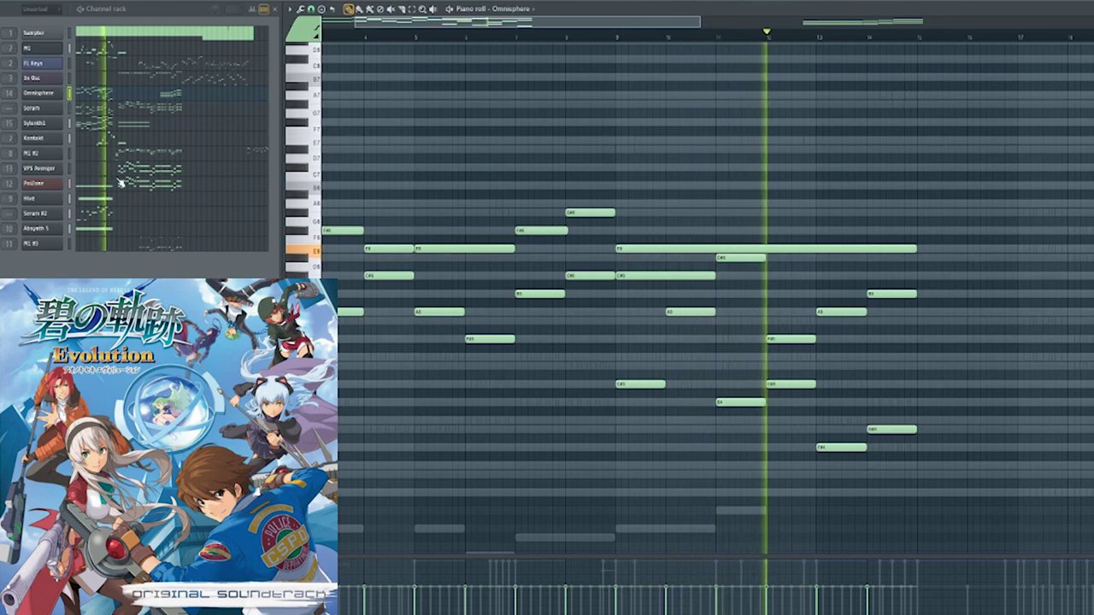
Open Pattern 1's Kontakt channel in the piano roll while playback continues
left_click(115, 141)
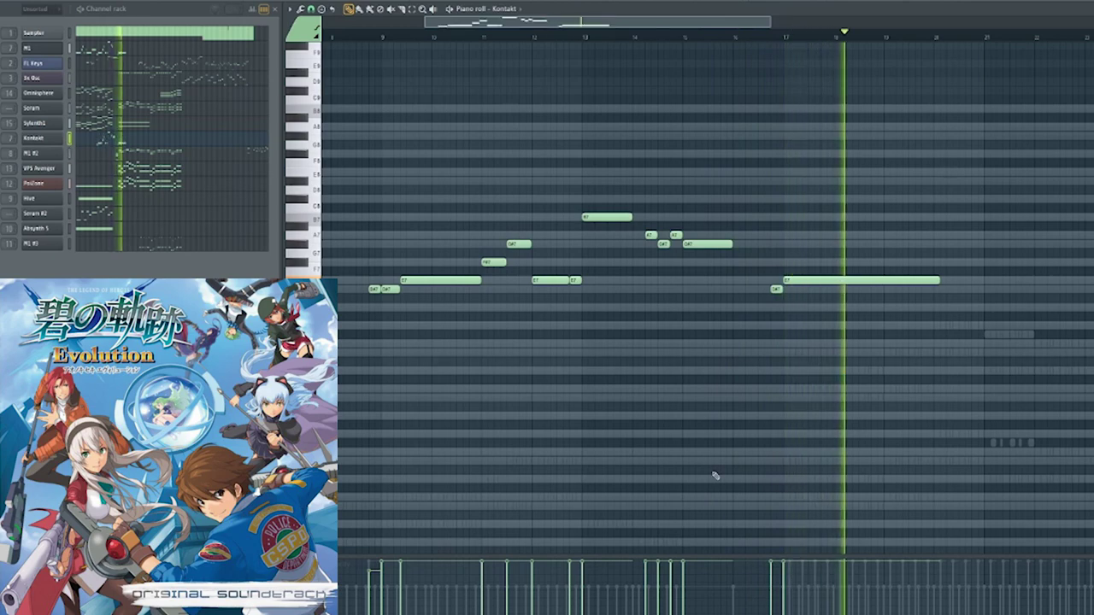
Switch to the playlist during playback and look over the clips below Track 9 around bars 21 to 50
key("F5")
left_click_drag(918, 393, 635, 335)
left_click_drag(811, 458, 719, 391)
left_click_drag(852, 513, 726, 496)
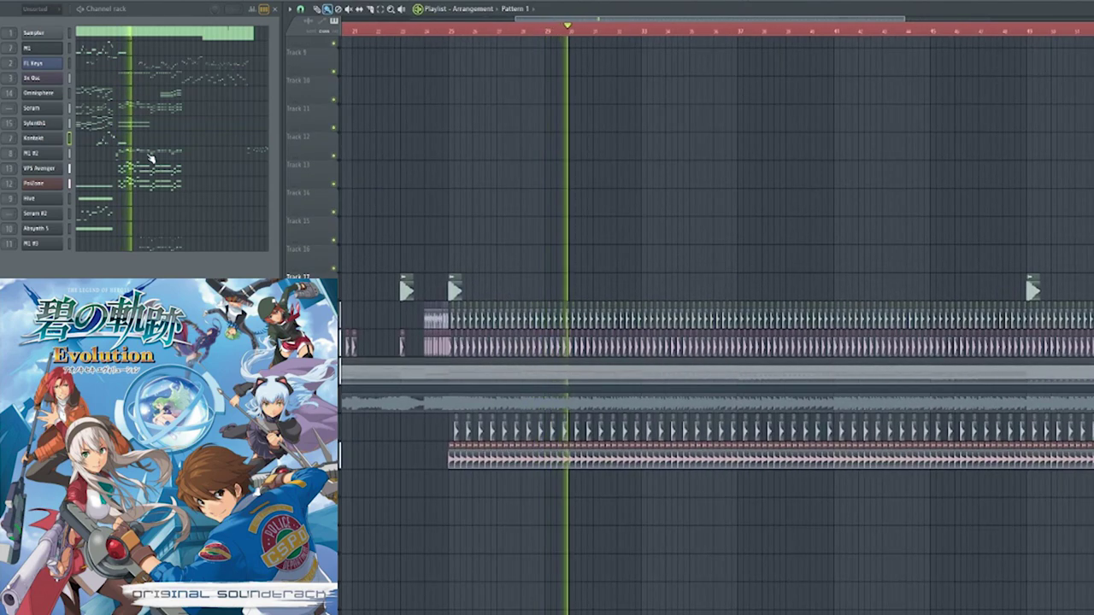
Open Pattern 1's M1 #2 channel in the piano roll and follow its notes through about bar 24
left_click(143, 154)
left_click_drag(380, 269, 342, 261)
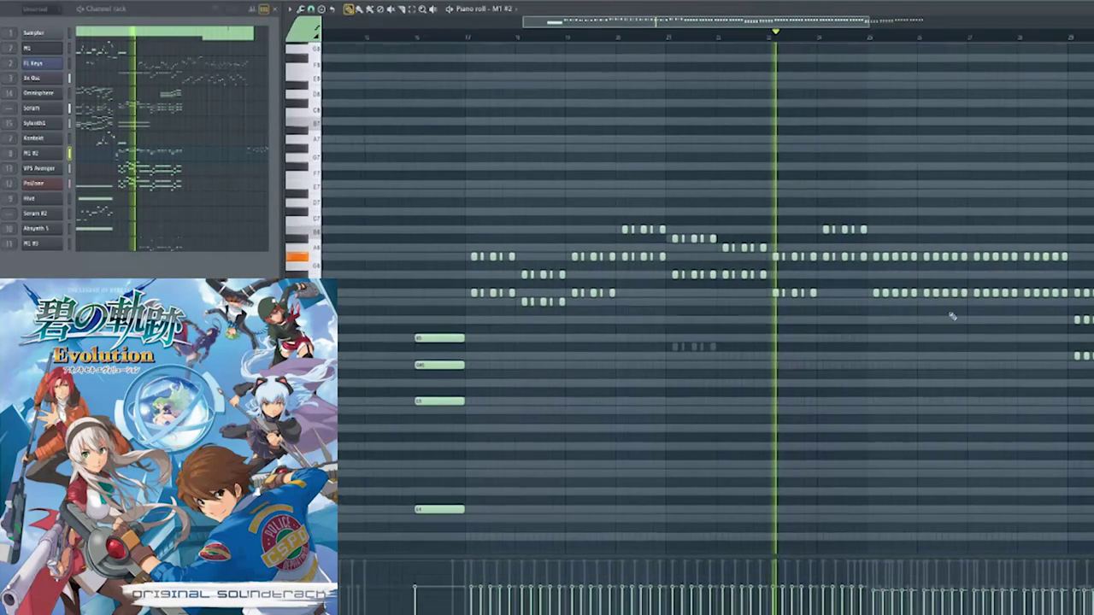
left_click_drag(952, 315, 769, 316)
scroll(761, 317, "up", 2)
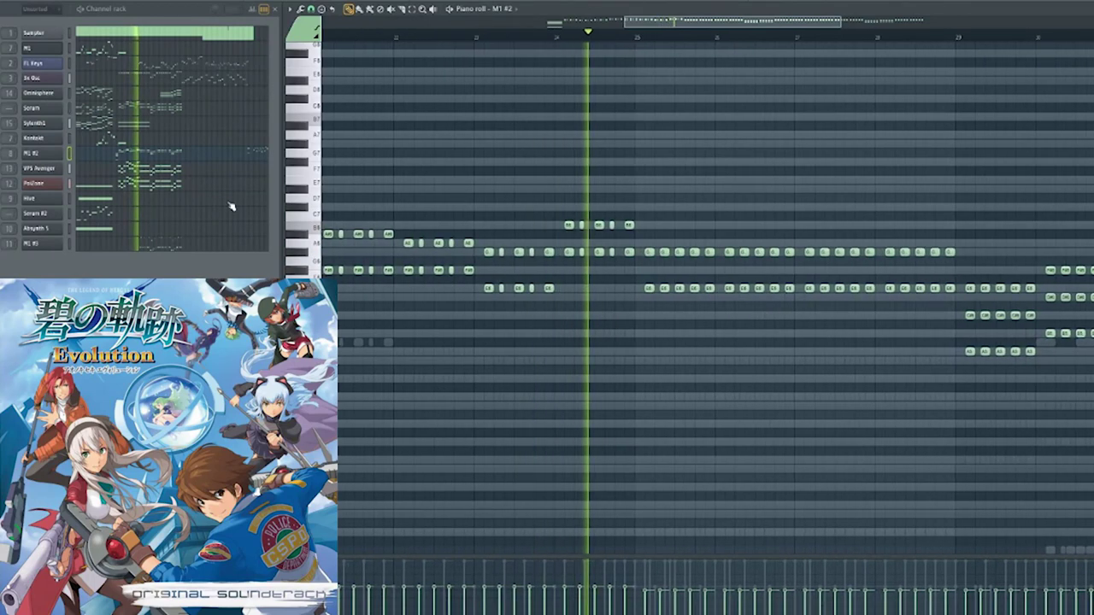
Open the FL Keys channel in the piano roll and follow its melody during playback through about bar 43
left_click(163, 64)
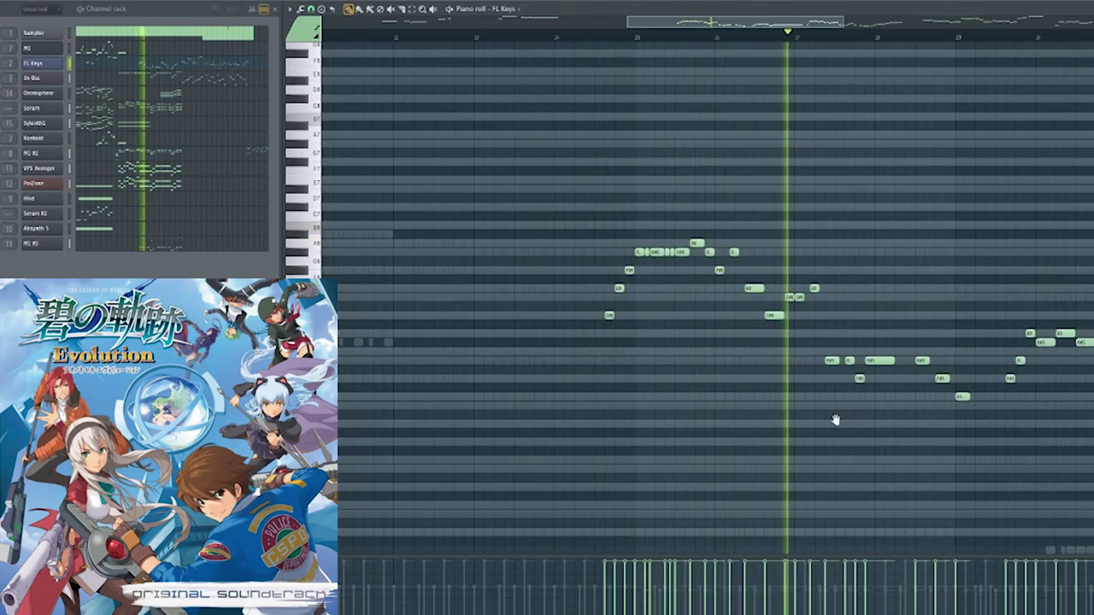
left_click_drag(861, 433, 611, 362)
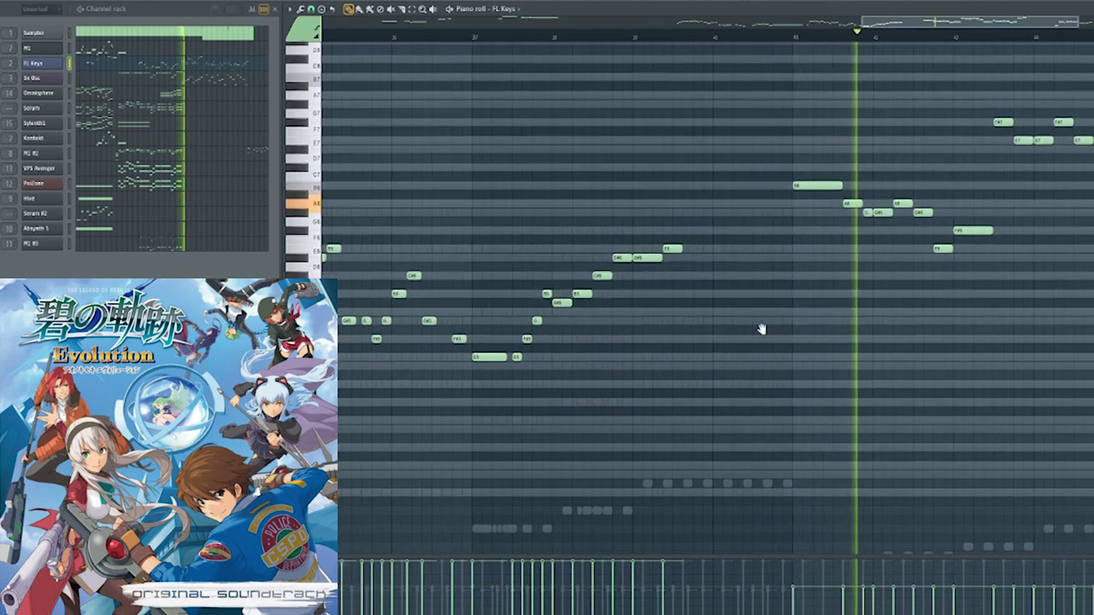
left_click_drag(762, 329, 691, 450)
scroll(706, 418, "down", 2)
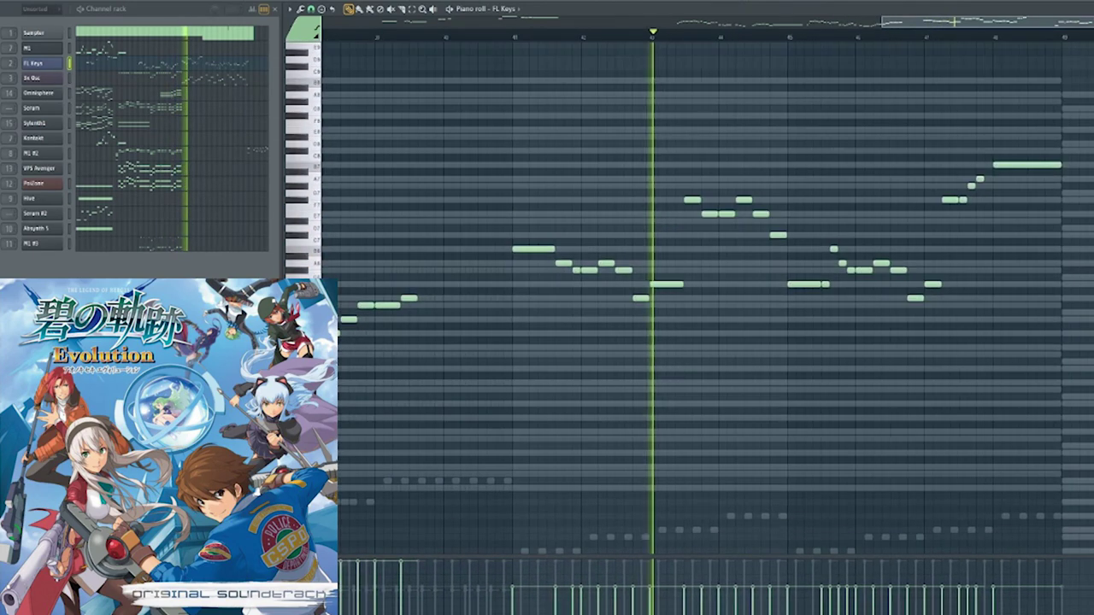
scroll(708, 415, "up", 4)
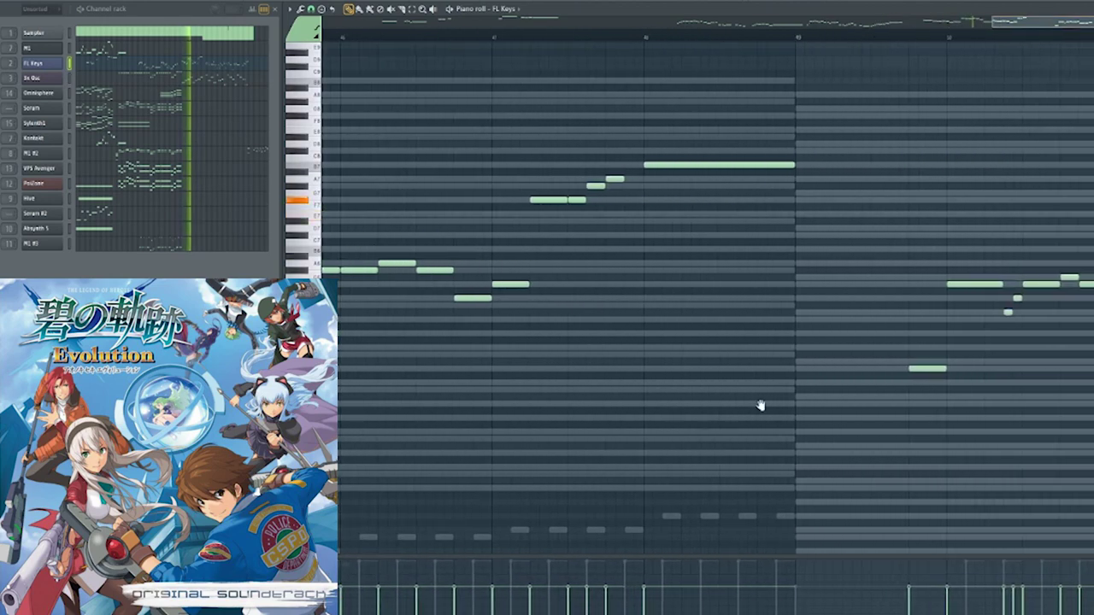
Stop playback and look back over the FL Keys melody from about bar 34 to 46
left_click_drag(761, 405, 1069, 351)
scroll(1068, 351, "down", 2)
key("space")
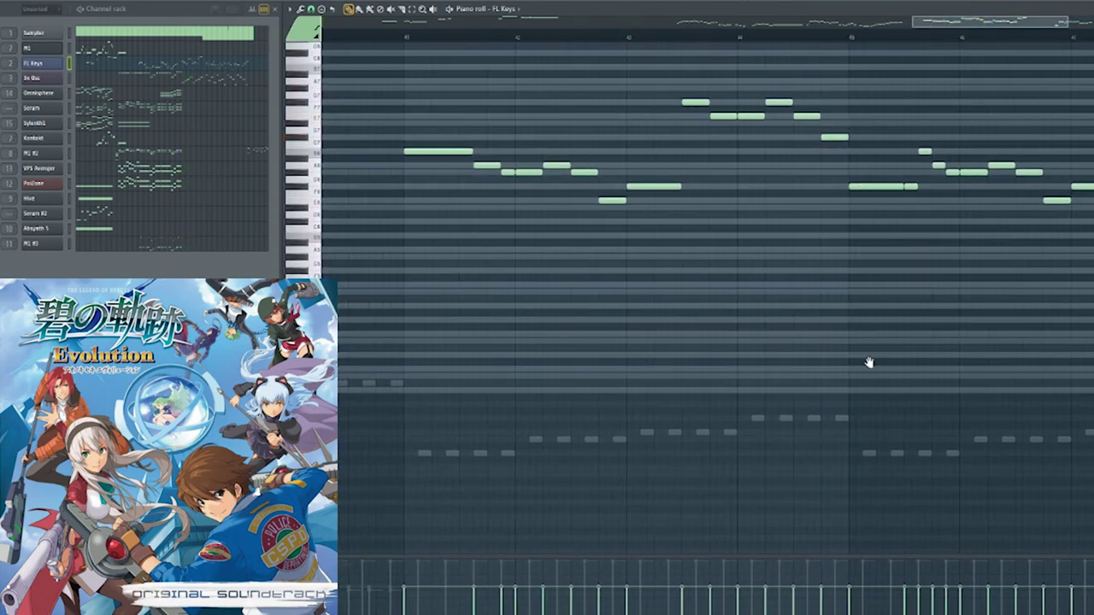
scroll(1013, 378, "down", 4)
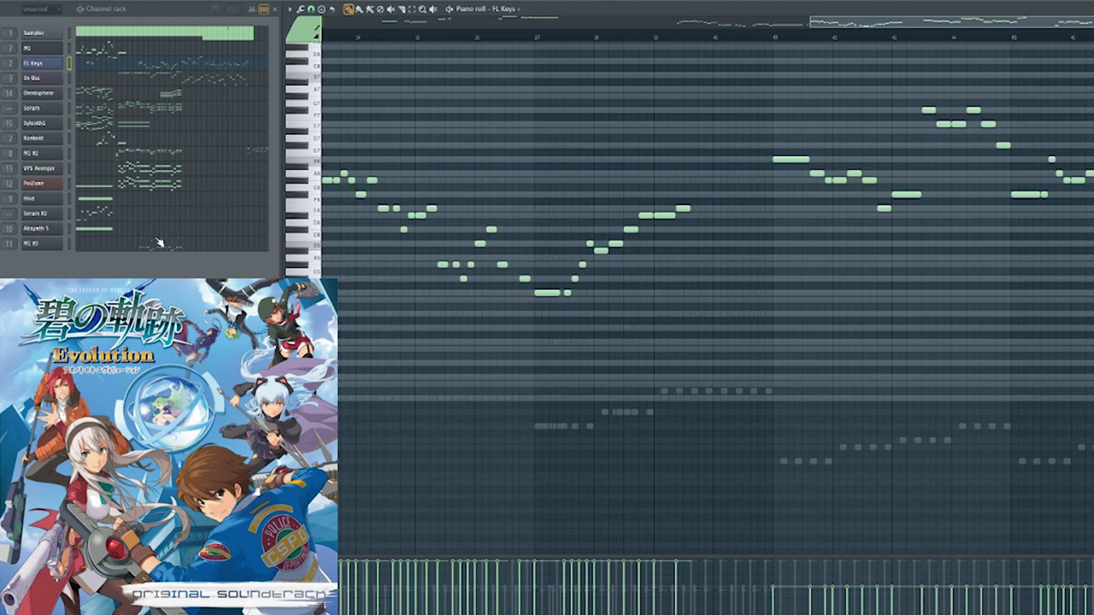
Select the repeated C#4 notes in bars 39 and 40 of the 3x Osc channel and play from bar 39
left_click(169, 81)
left_click_drag(848, 353, 652, 395)
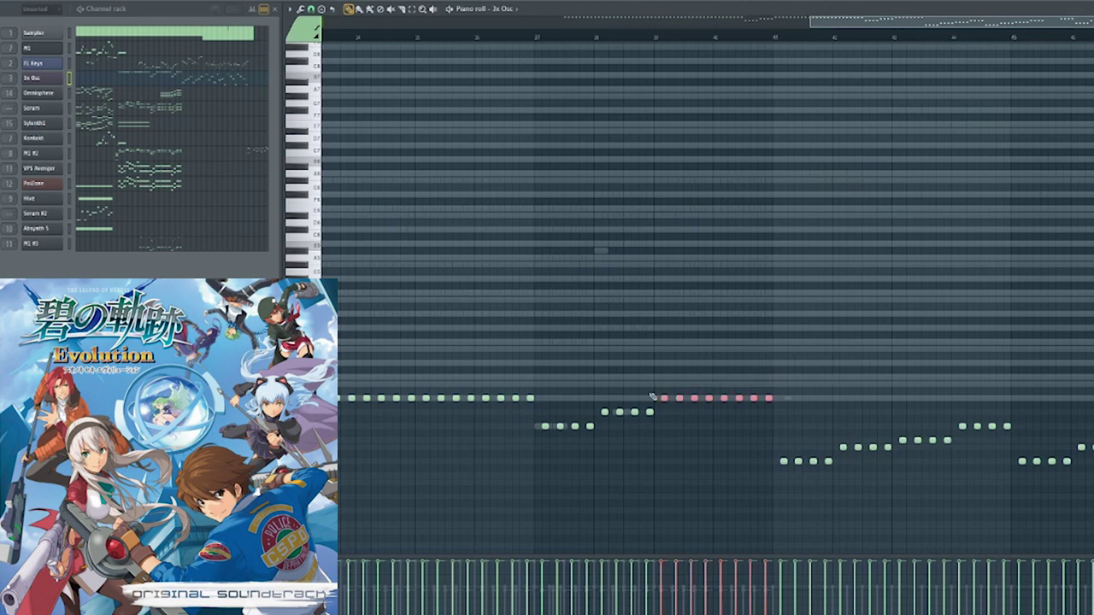
left_click(660, 37)
key("space")
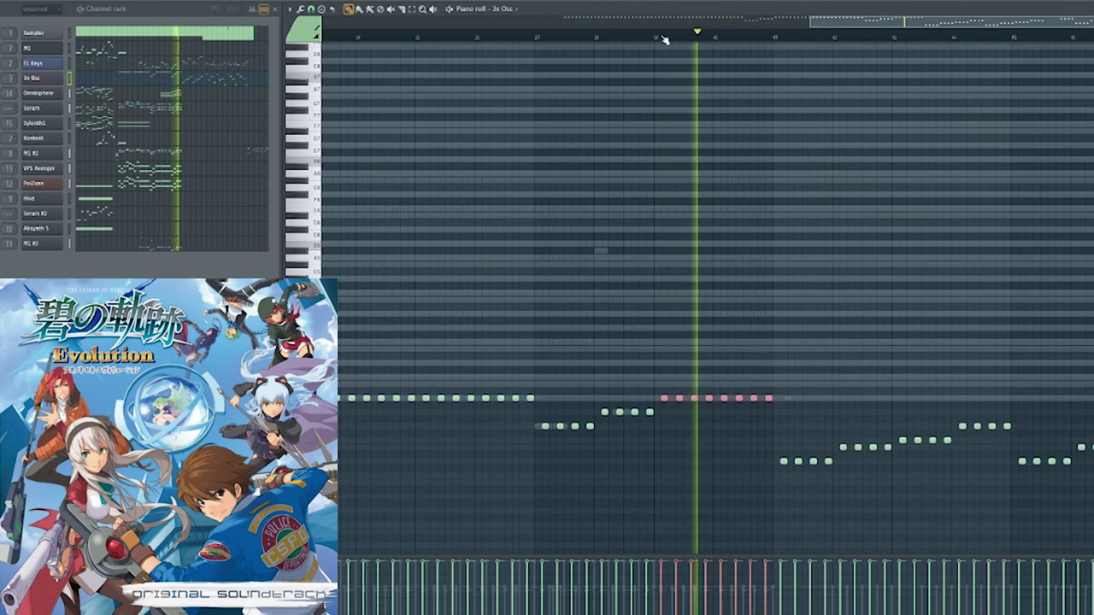
Deselect the 3x Osc notes, follow playback to about bar 42, and stop it
left_click_drag(877, 291, 771, 256)
key("ctrl+d")
scroll(713, 347, "up", 3)
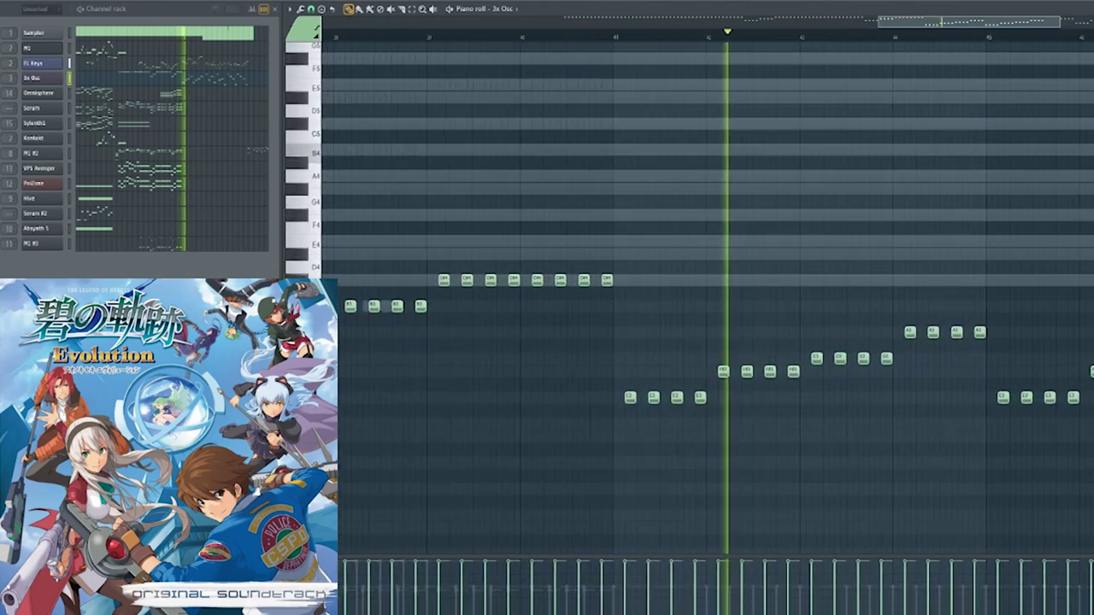
key("space")
Look over the whole 3x Osc part from bar 17 on, focusing on the pitch changes around bars 37 to 41
scroll(988, 367, "down", 6)
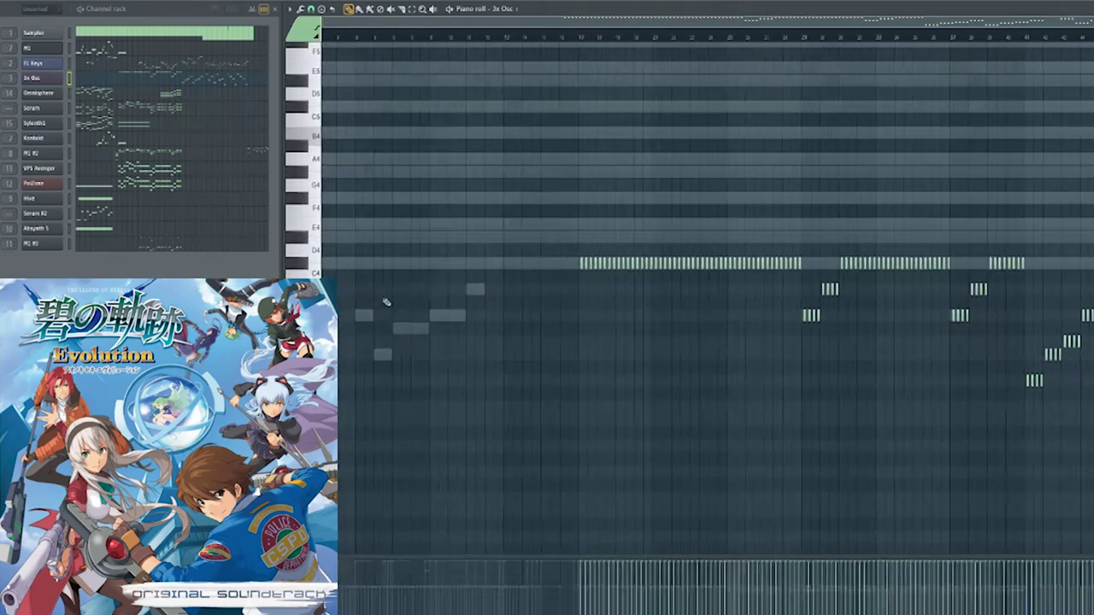
left_click_drag(981, 373, 680, 219)
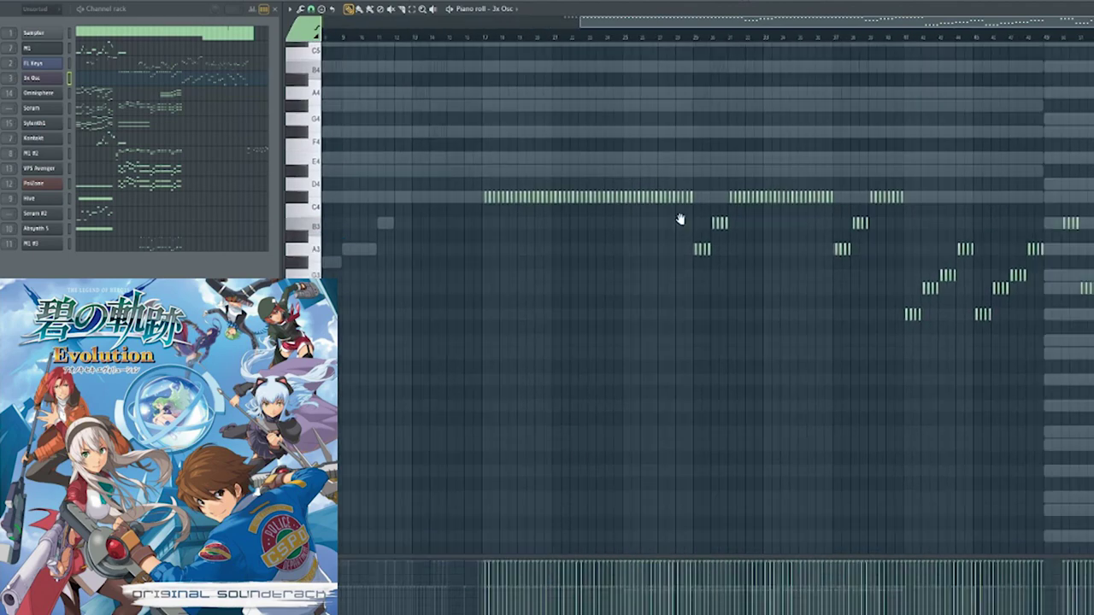
scroll(738, 413, "up", 6)
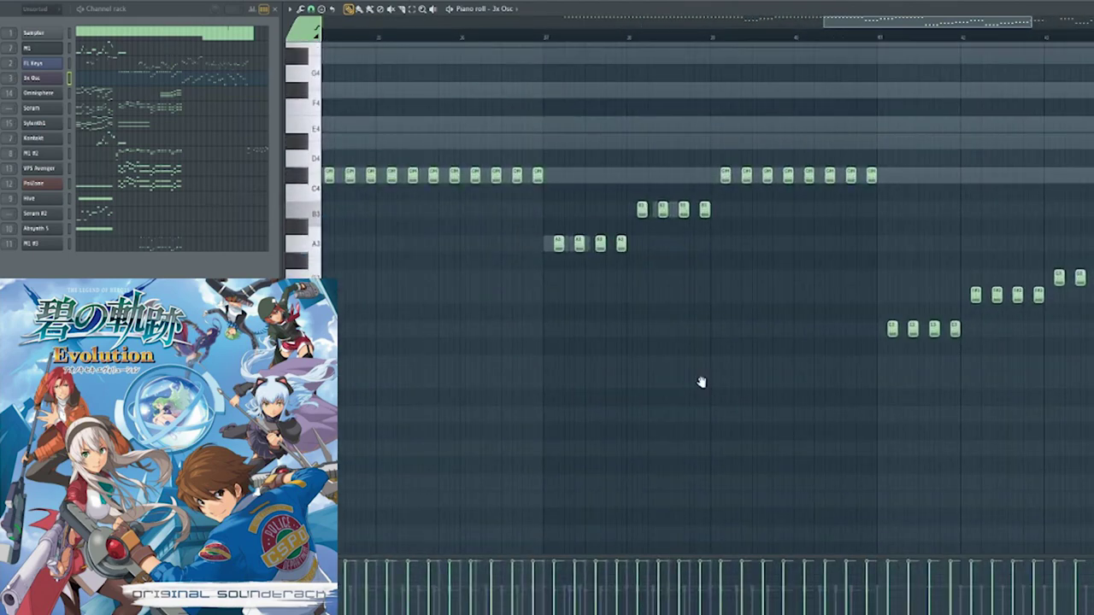
scroll(735, 419, "down", 3)
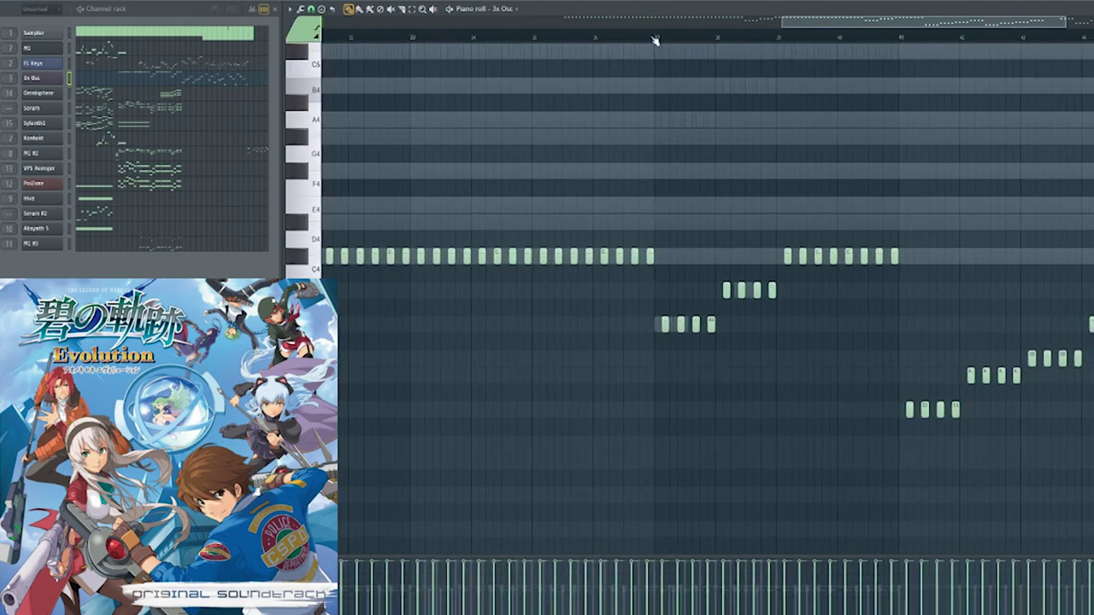
Play the 3x Osc part from bar 37, jumping ahead to bar 41 and on to about bar 48
left_click(655, 38)
left_click_drag(853, 270, 462, 293)
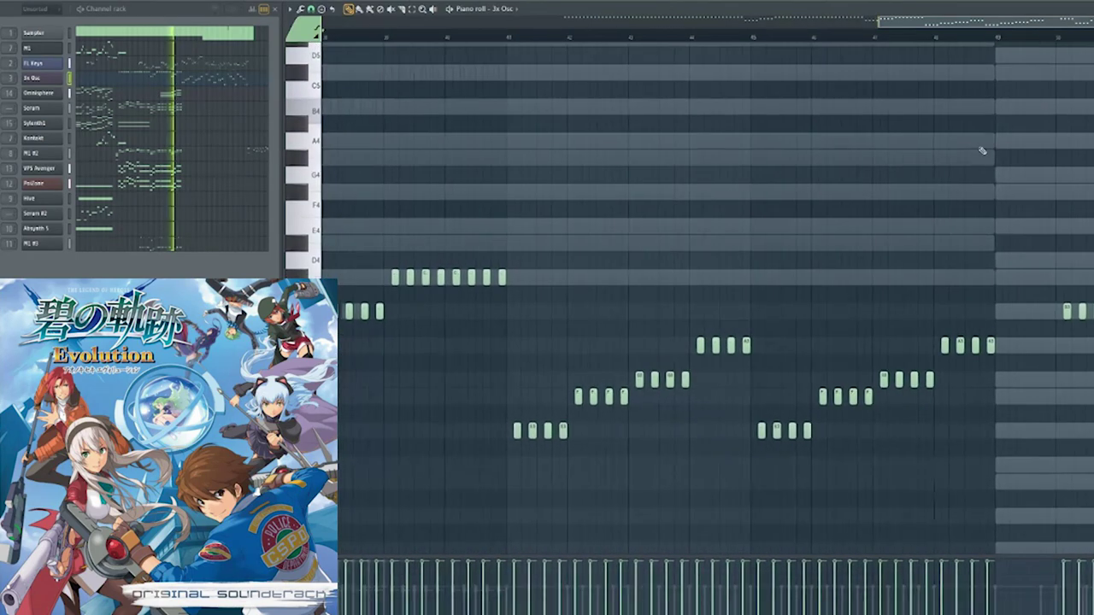
left_click_drag(946, 117, 893, 92)
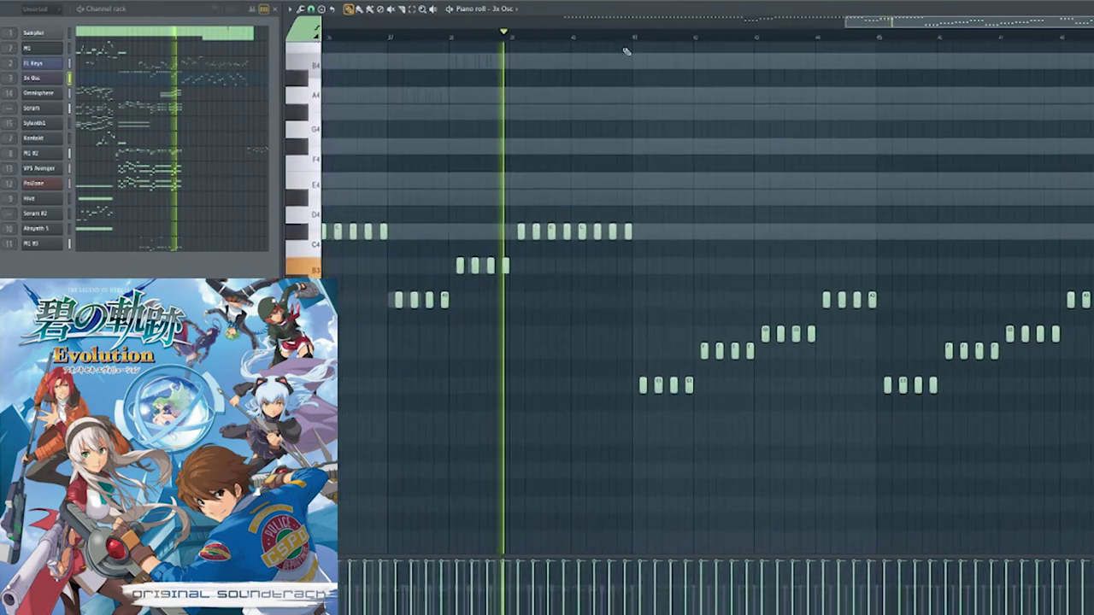
left_click(665, 39)
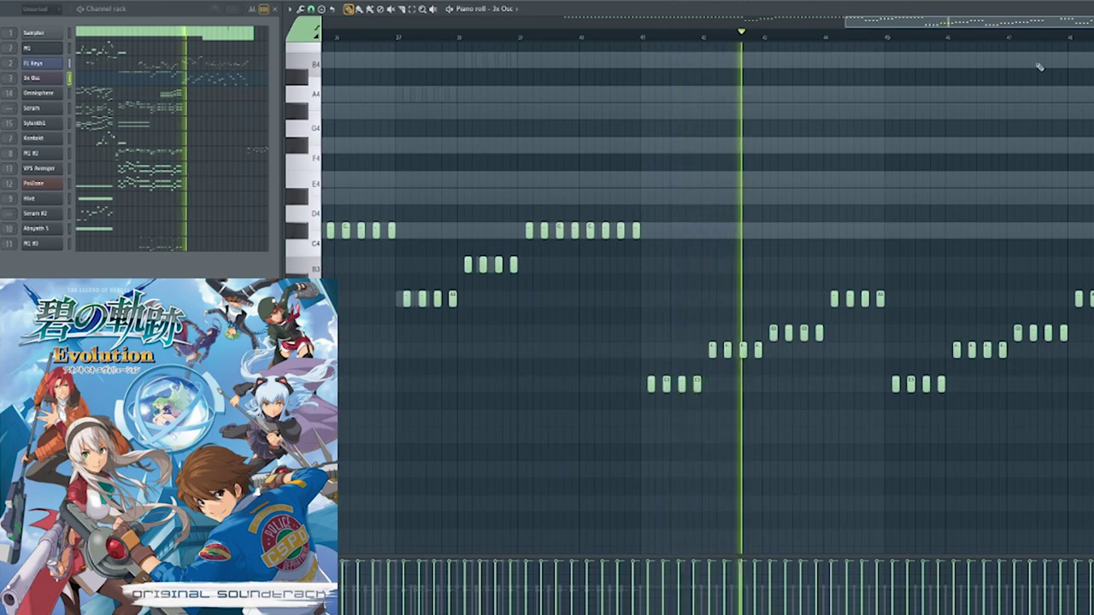
left_click(1091, 37)
left_click_drag(1084, 266, 711, 312)
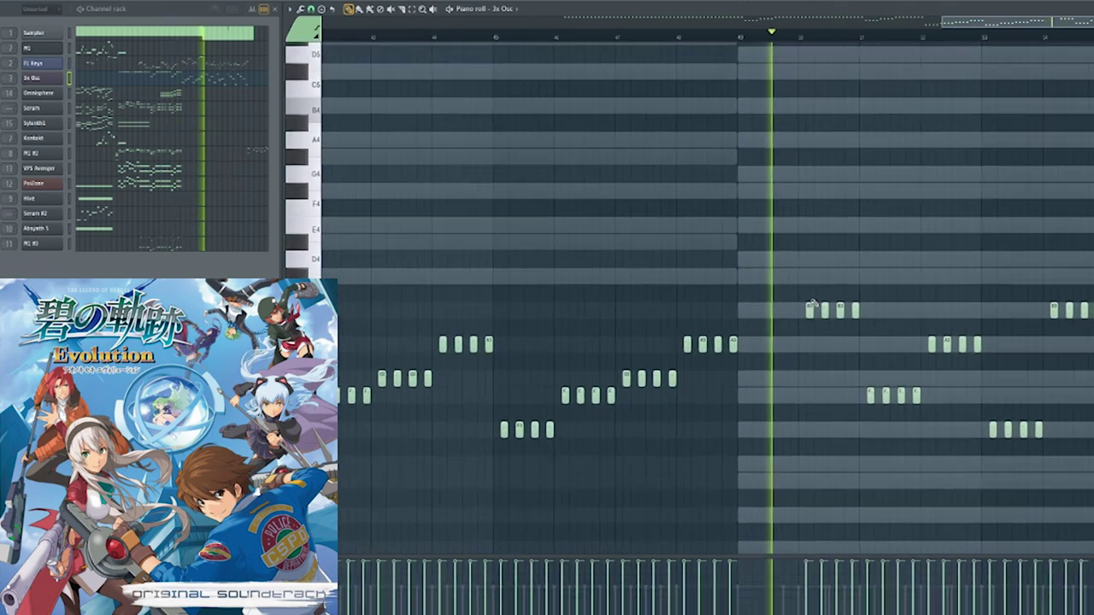
Follow the 3x Osc notes after bar 49 during playback through about bar 54
scroll(613, 395, "down", 2)
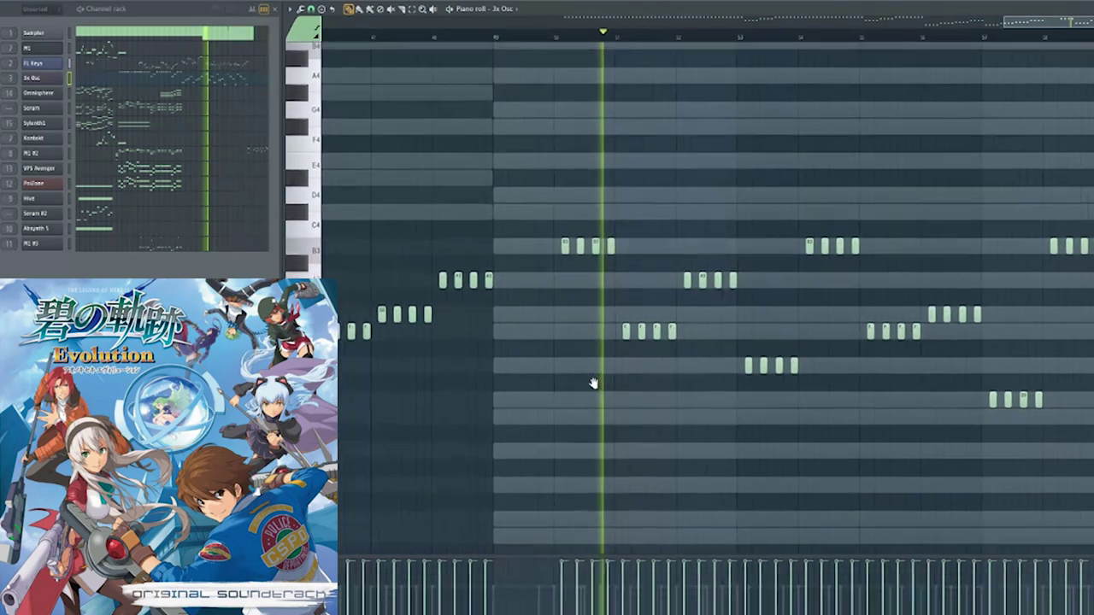
scroll(628, 414, "up", 4)
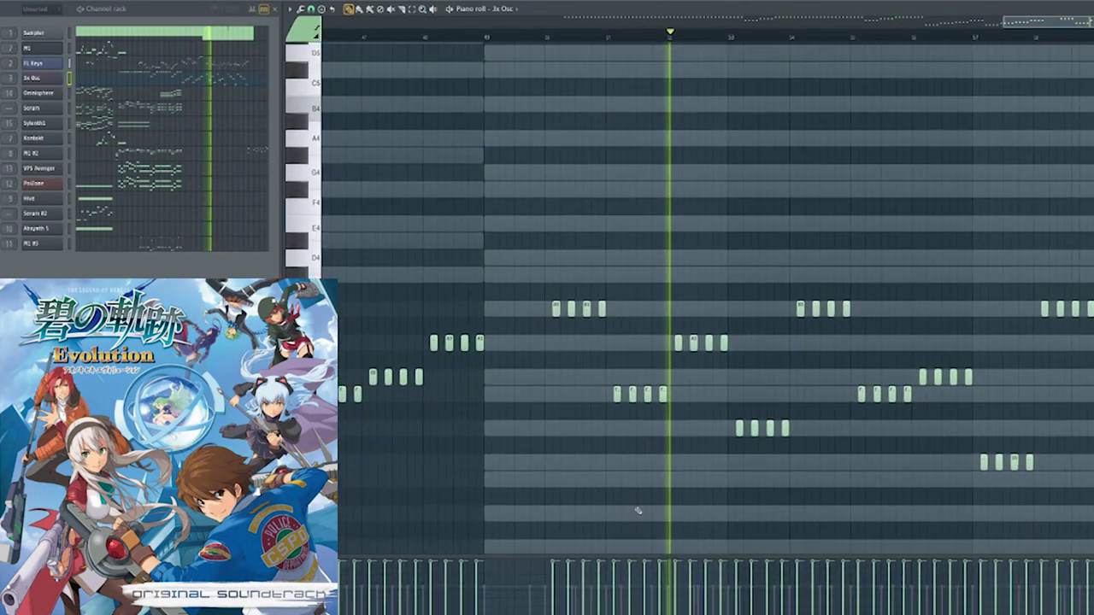
scroll(643, 500, "down", 2, "ctrl")
scroll(671, 446, "down", 2, "alt")
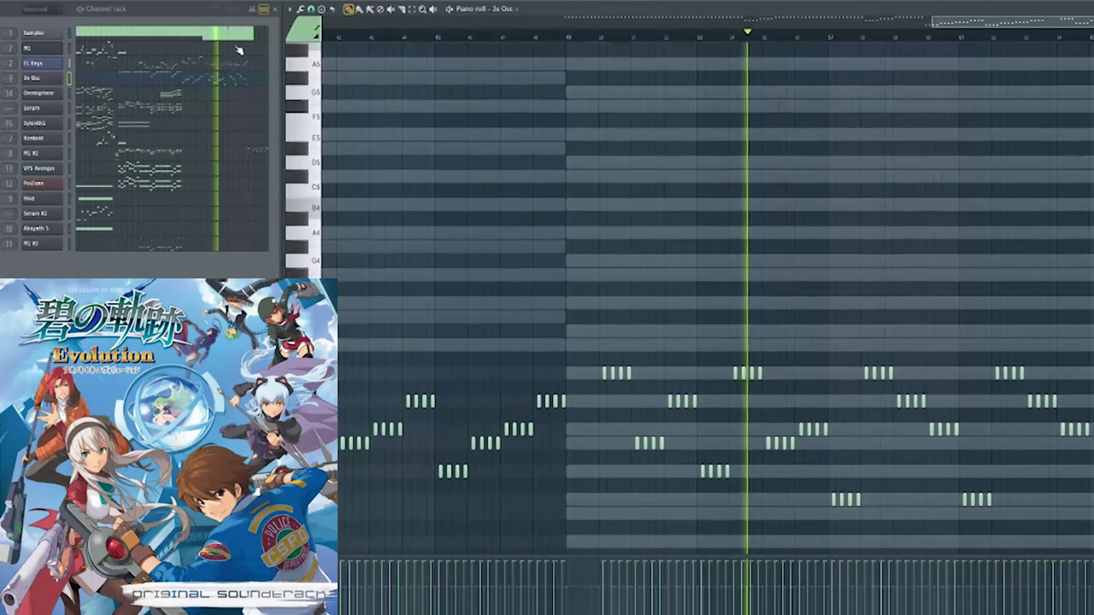
Reopen the FL Keys channel, follow its notes past bar 57 during playback, and stop
left_click(227, 66)
scroll(837, 379, "up", 5)
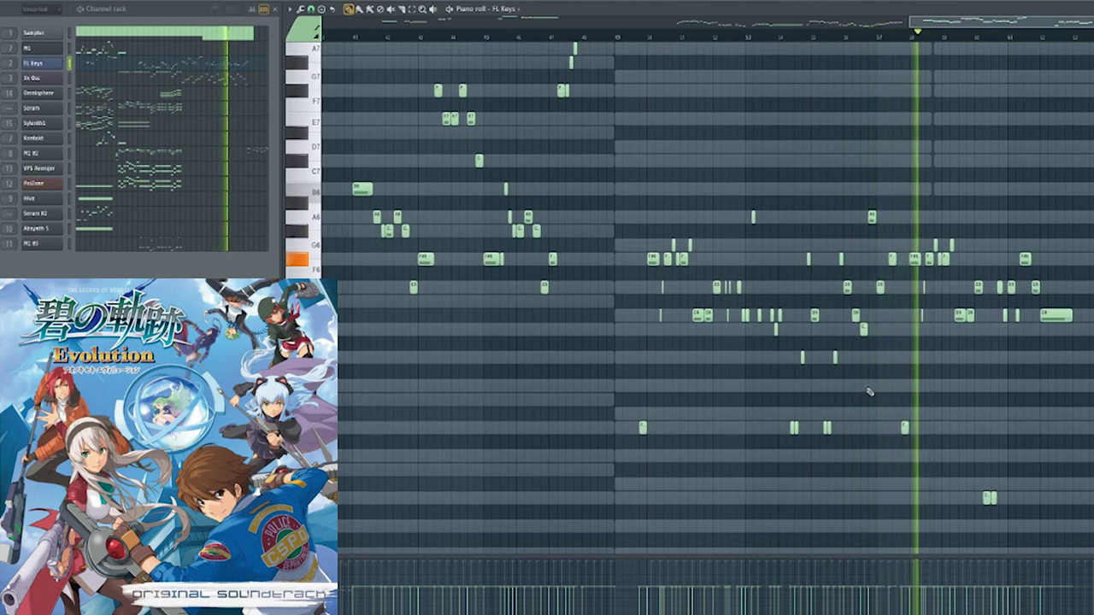
key("space")
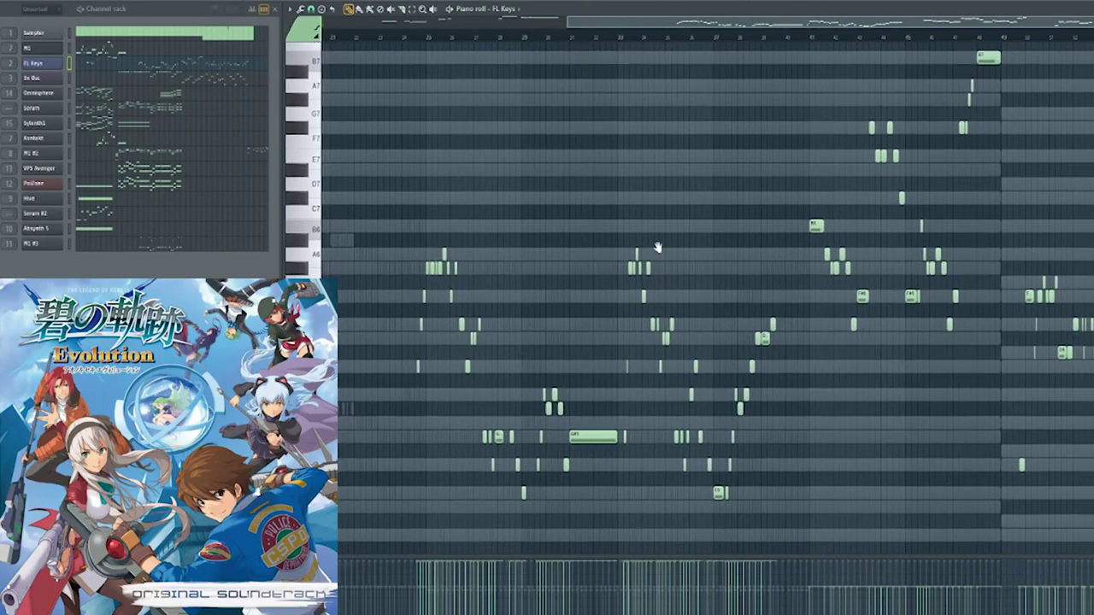
Examine the FL Keys melody against the lower ghost notes around bars 36 to 42
scroll(654, 244, "down", 10)
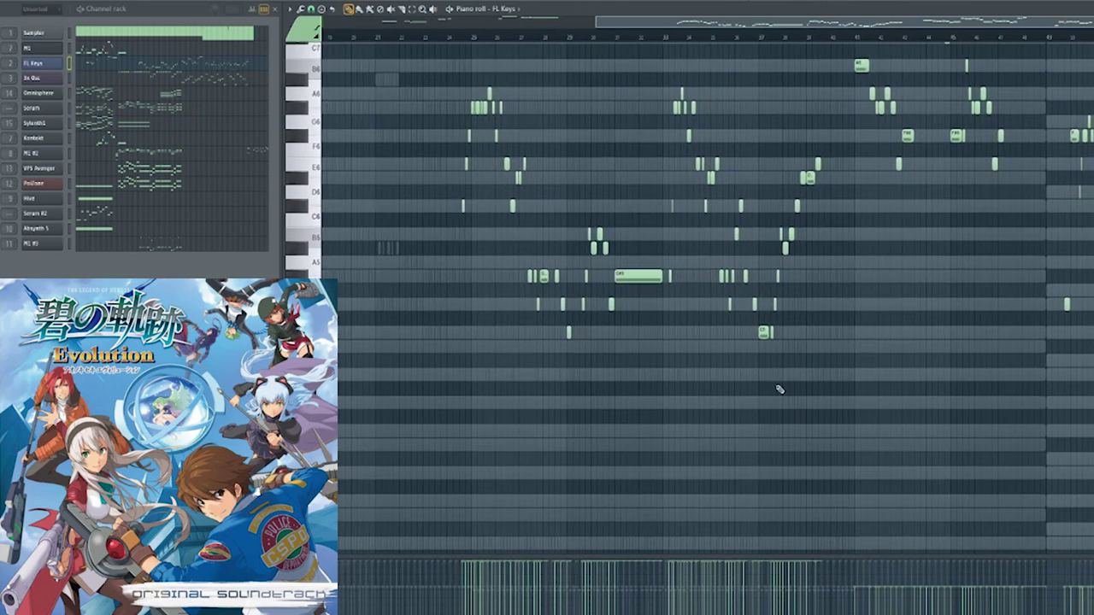
scroll(779, 385, "down", 5)
mouse_move(1022, 286)
left_mouse_down()
mouse_move(908, 291)
mouse_move(1008, 306)
mouse_move(532, 313)
mouse_move(723, 360)
left_mouse_up()
scroll(933, 308, "up", 5)
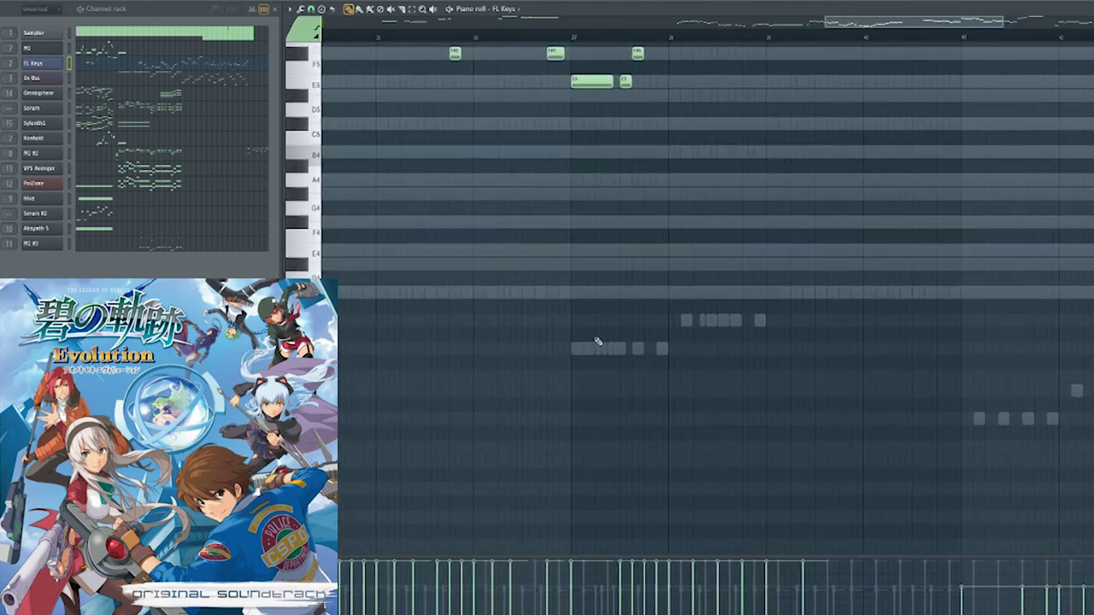
Add a short C#4 note in bar 39 of the FL Keys part
left_click(797, 293)
scroll(805, 310, "up", 2)
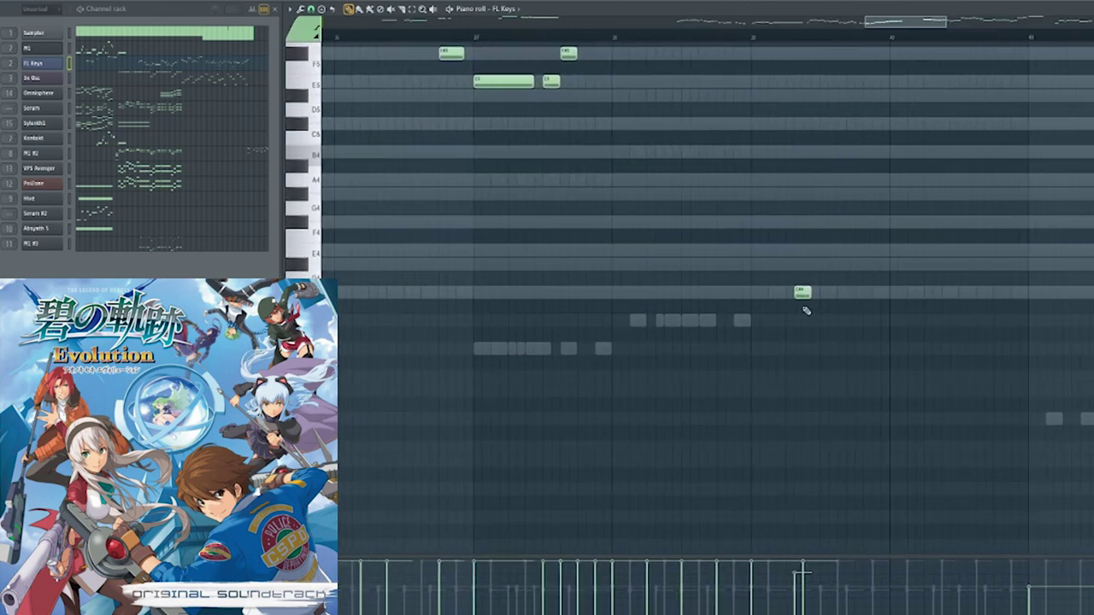
scroll(806, 310, "up", 2)
left_click_drag(823, 354, 654, 383)
scroll(653, 385, "down", 3)
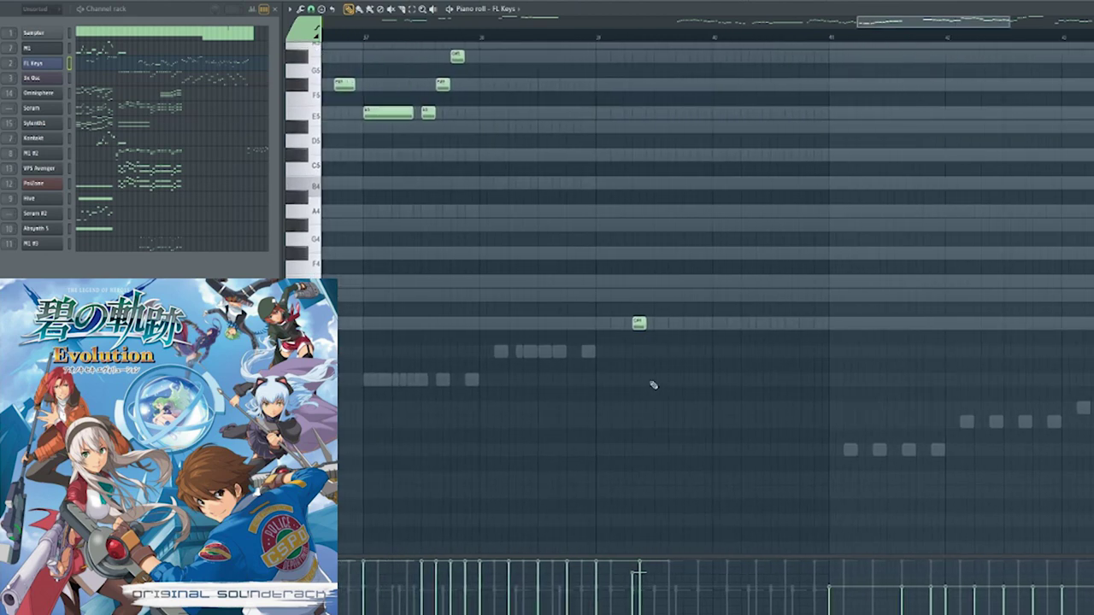
Switch the piano roll to the 3x Osc channel and examine its note progression from bar 37 to 48
double_click(645, 333)
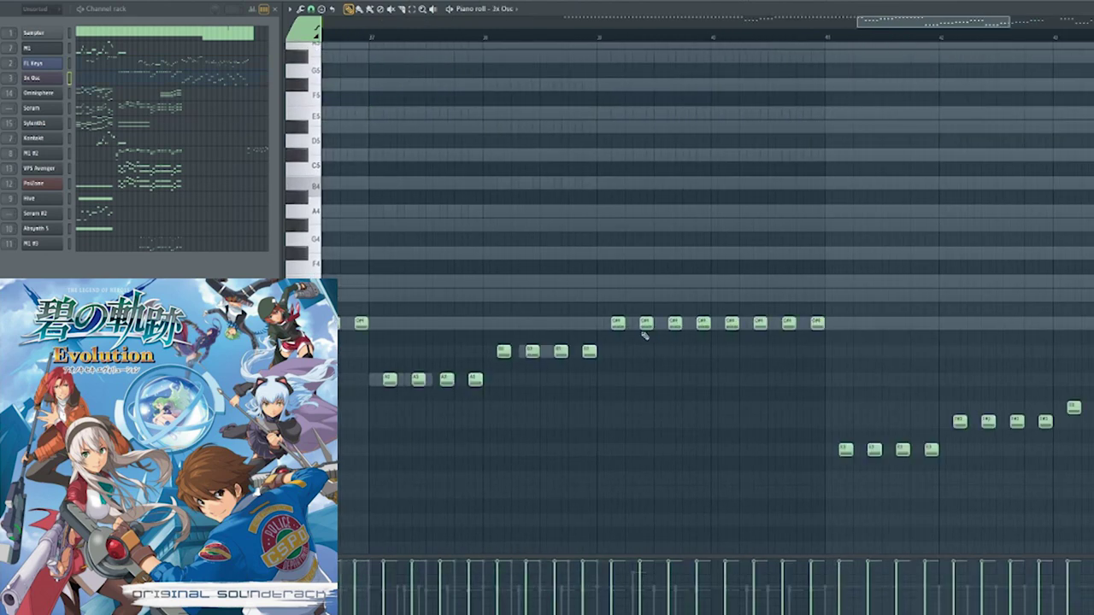
left_click_drag(665, 321, 493, 247)
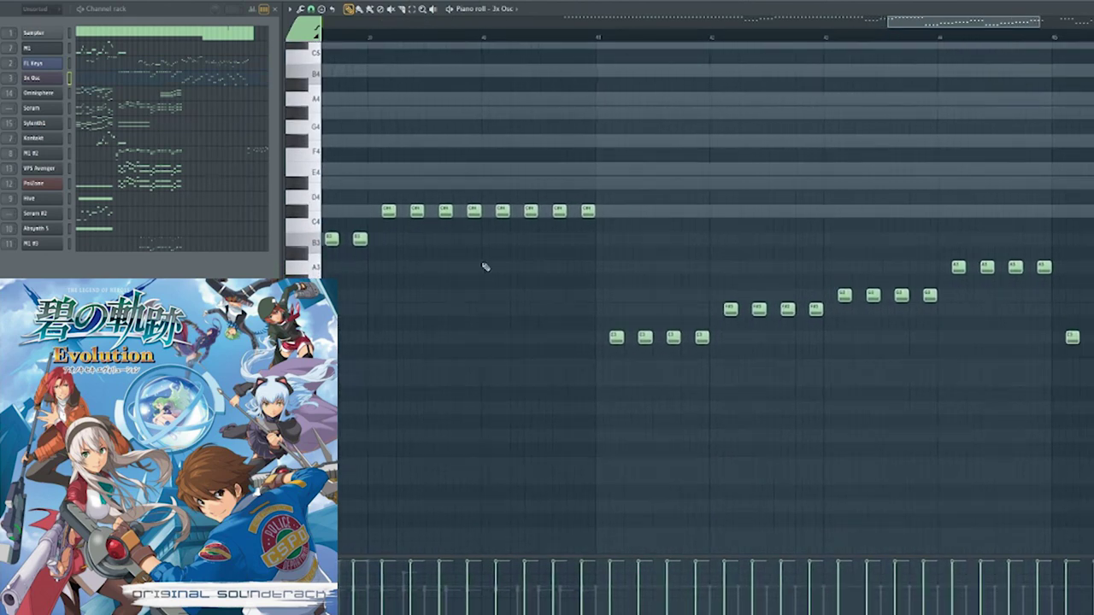
scroll(483, 265, "down", 4)
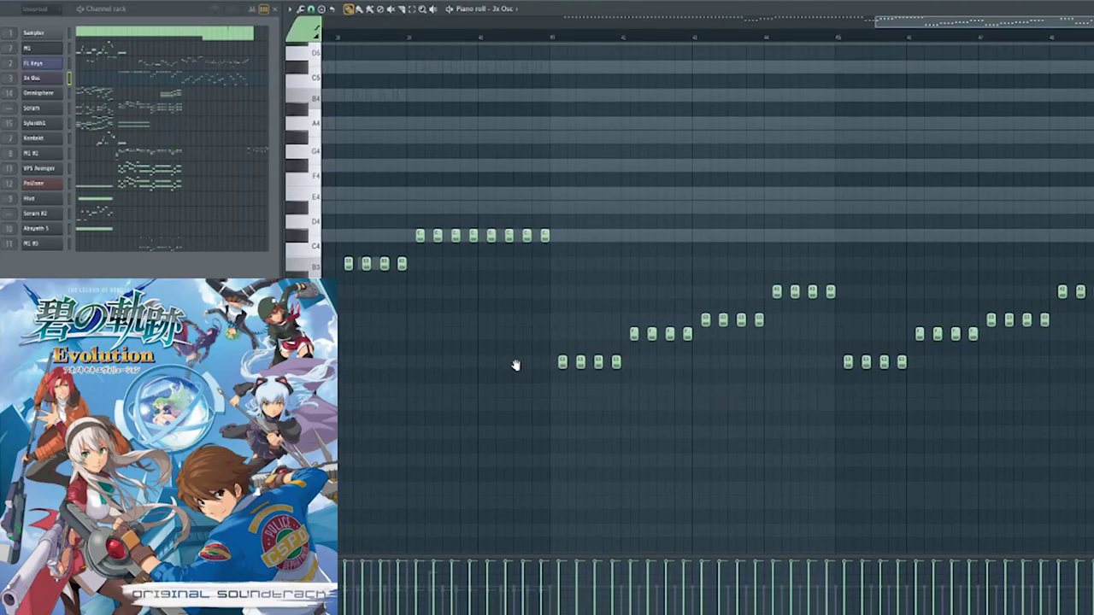
scroll(598, 363, "left", 4)
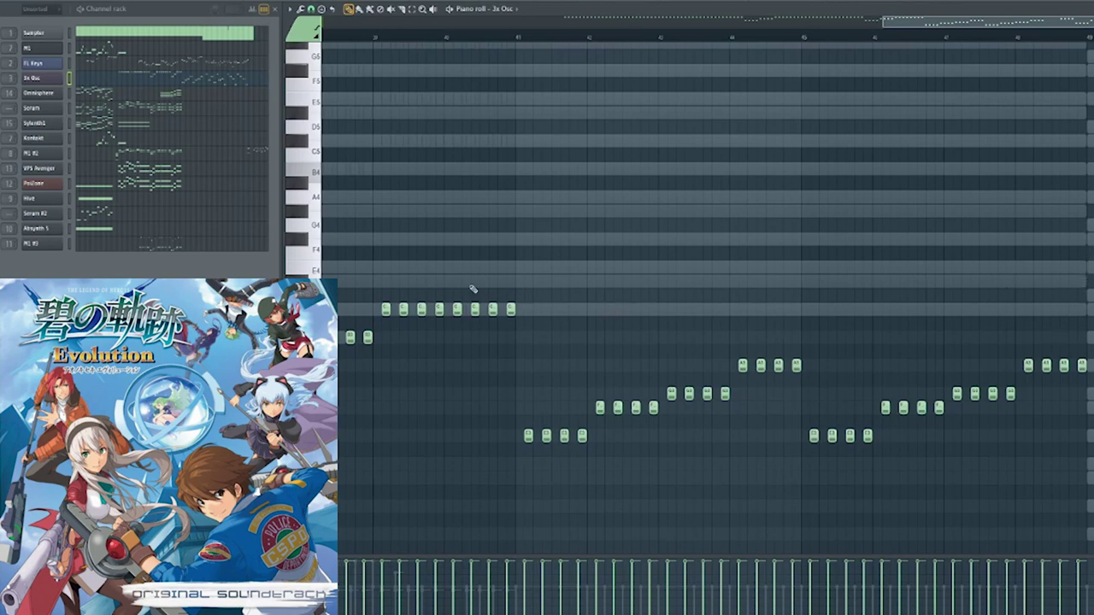
left_click_drag(470, 286, 629, 309)
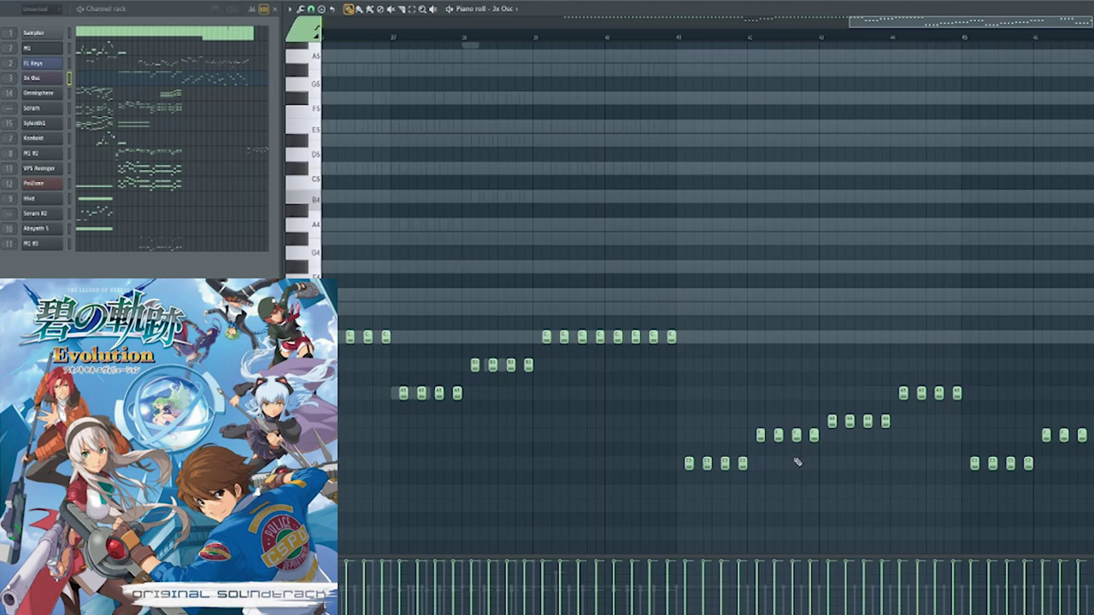
left_click_drag(791, 457, 572, 374)
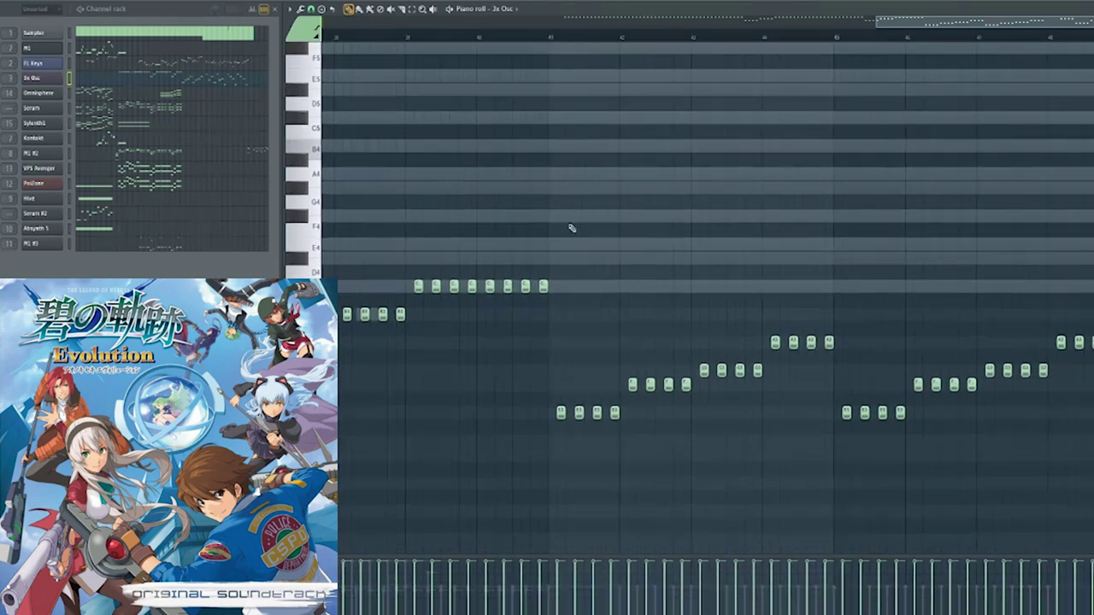
Play the 3x Osc part from bar 41 and switch to the FL Keys notes during playback
left_click(550, 36)
key("space")
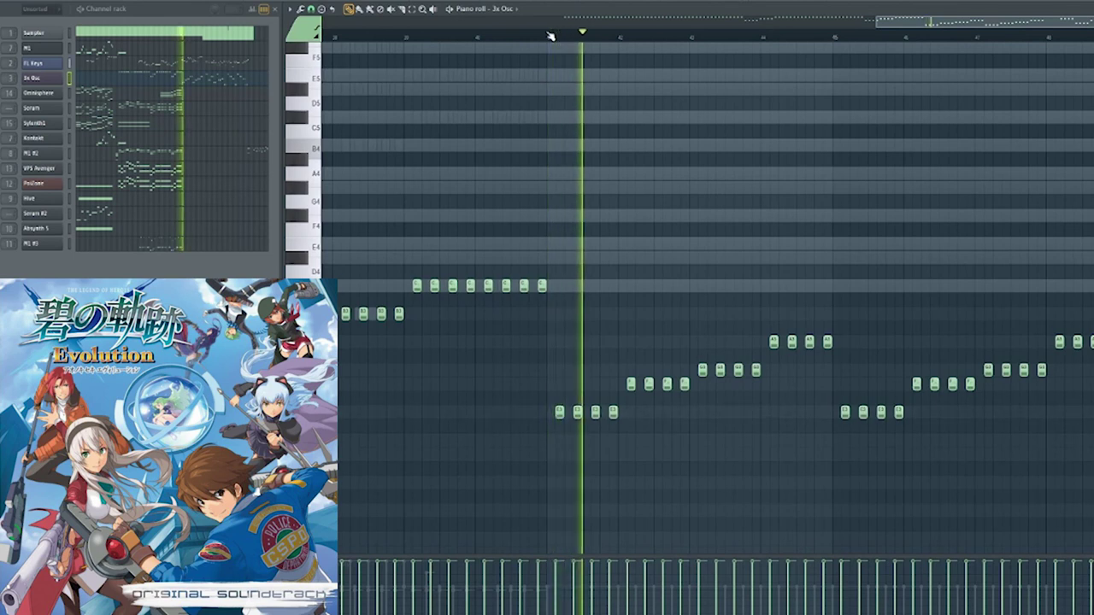
left_click(192, 62)
scroll(794, 344, "up", 10)
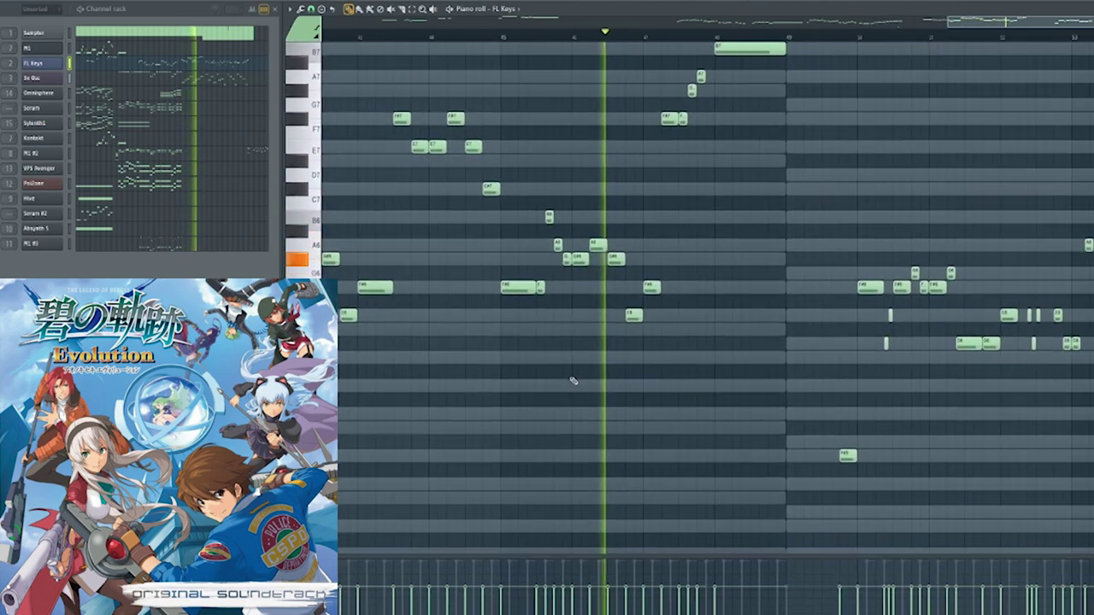
Examine the contour of the FL Keys melody between bars 41 and 49
left_click_drag(794, 361, 742, 358)
scroll(798, 366, "down", 1)
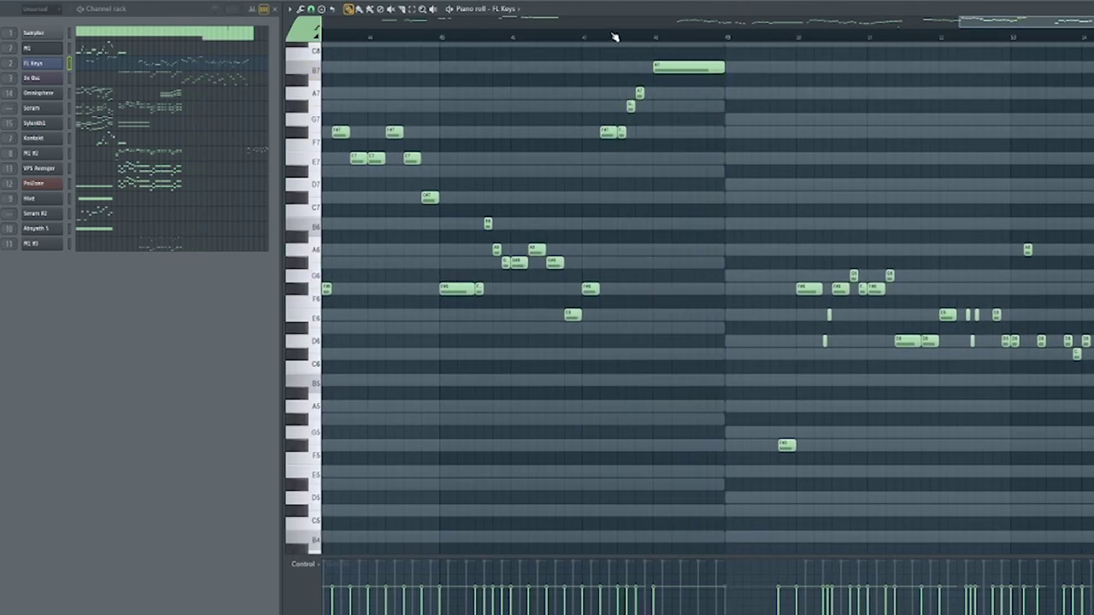
left_click_drag(479, 180, 697, 257)
scroll(610, 231, "down", 2)
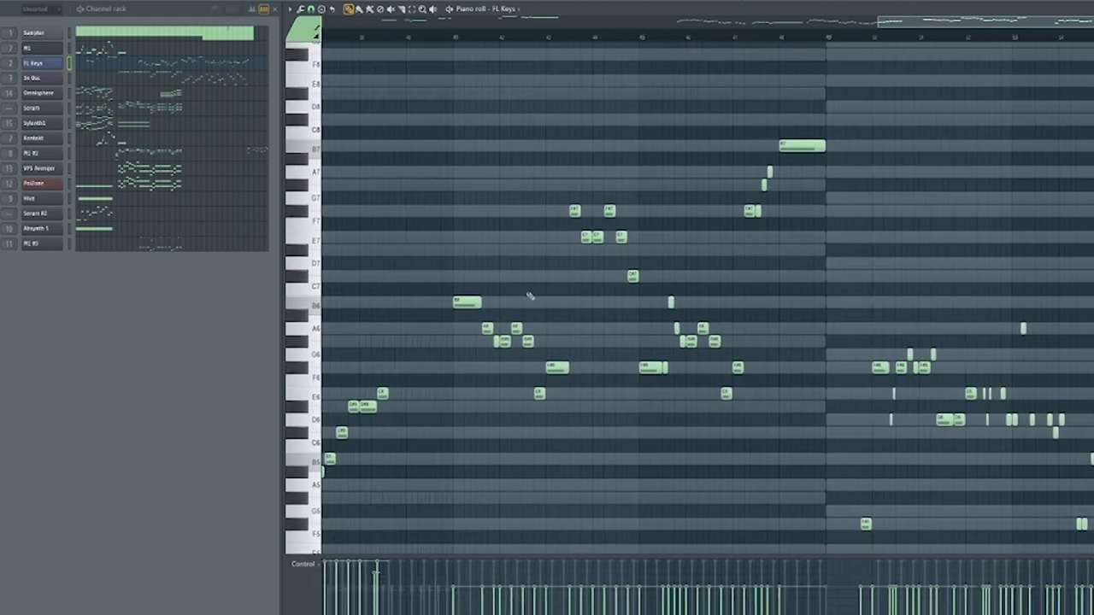
left_click_drag(577, 288, 708, 251)
left_click_drag(530, 308, 329, 318)
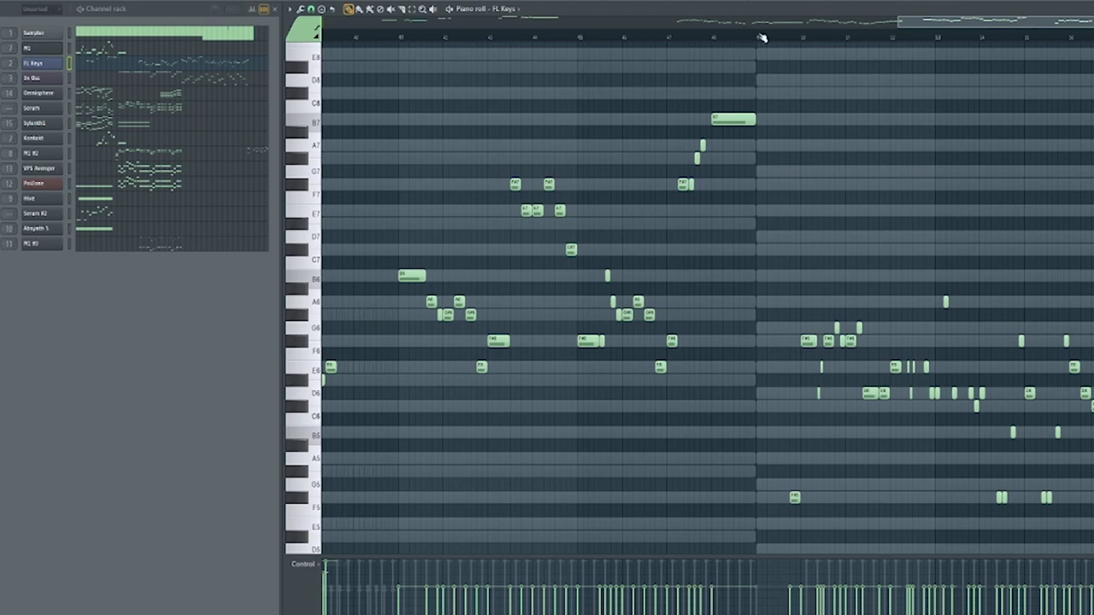
Play the FL Keys melody from bar 49, stop, and return to the playlist arrangement
left_click(757, 36)
scroll(781, 261, "down", 3)
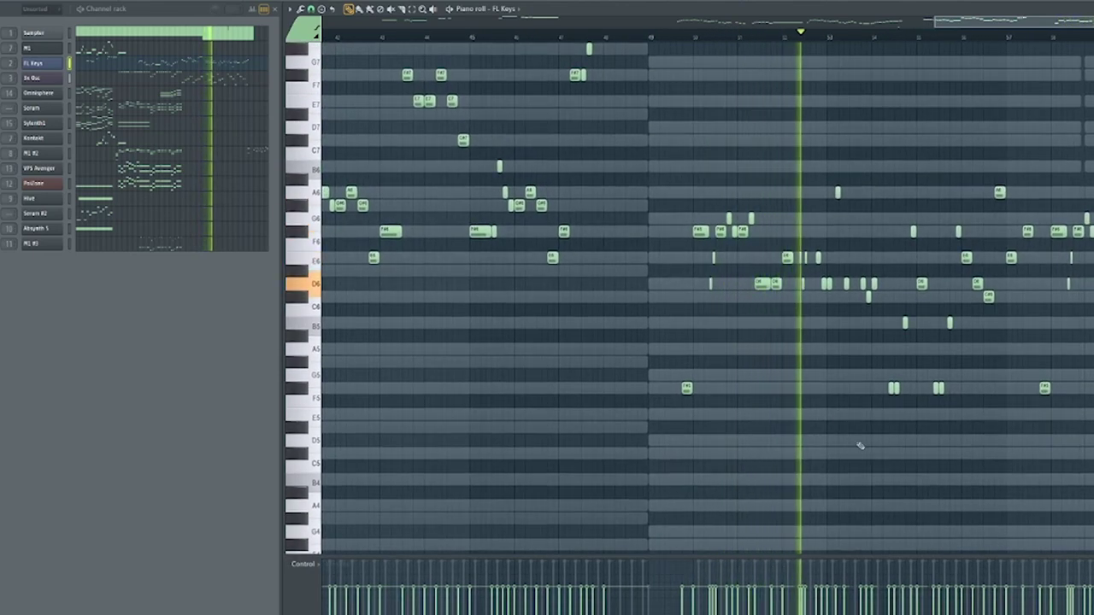
left_click_drag(784, 419, 709, 388)
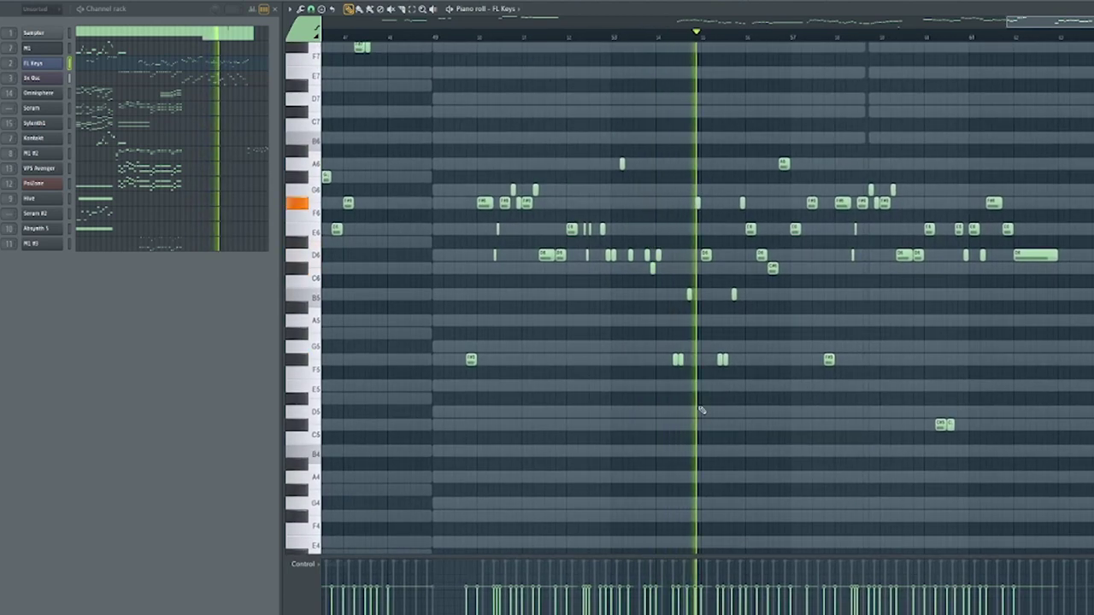
key("space")
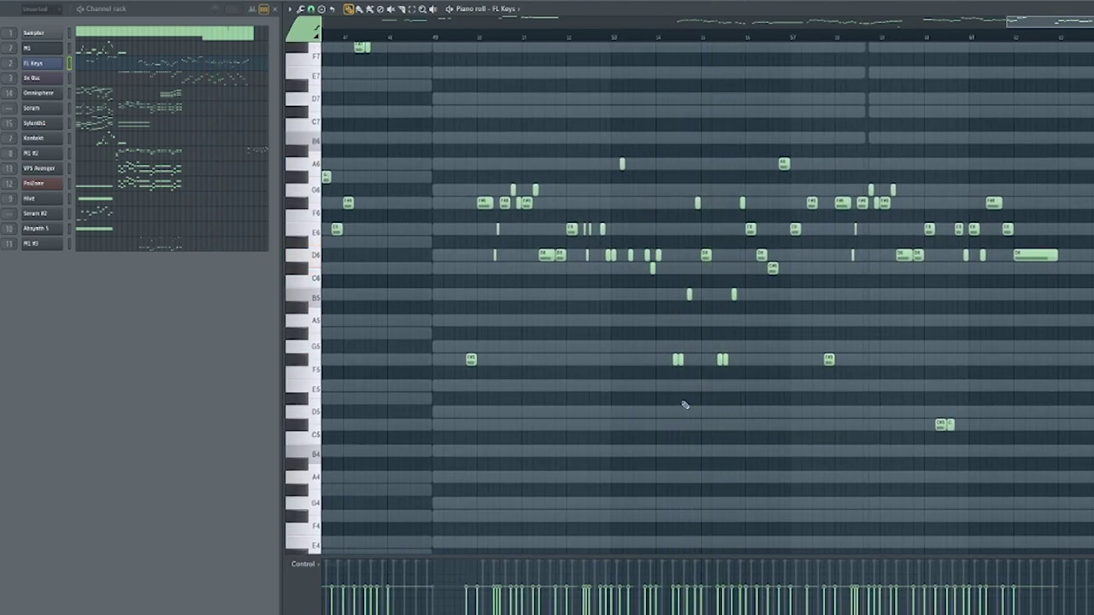
key("F5")
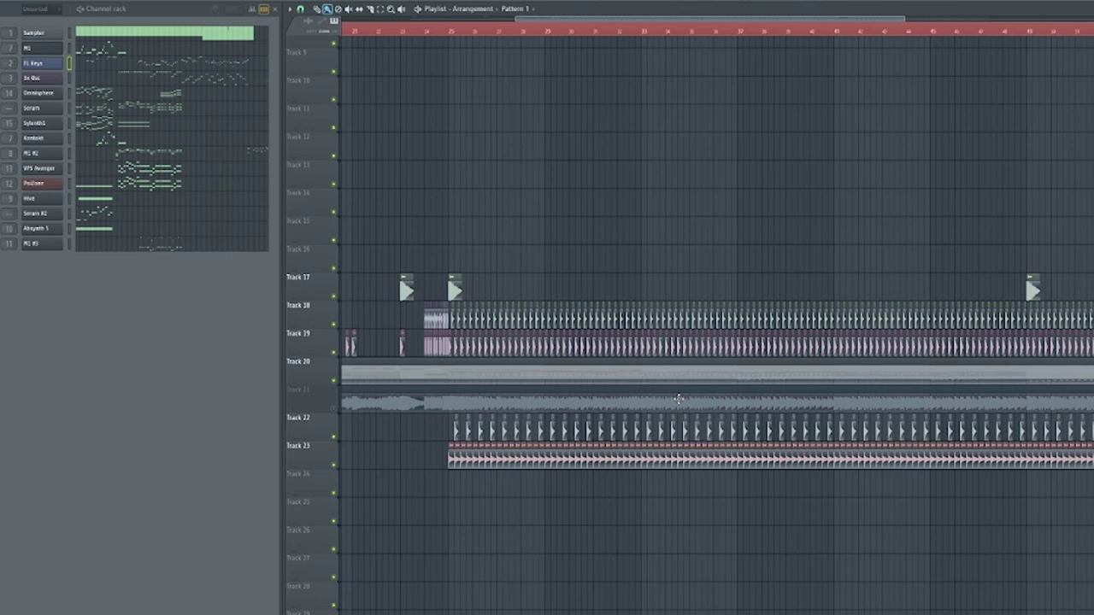
left_click_drag(552, 438, 962, 466)
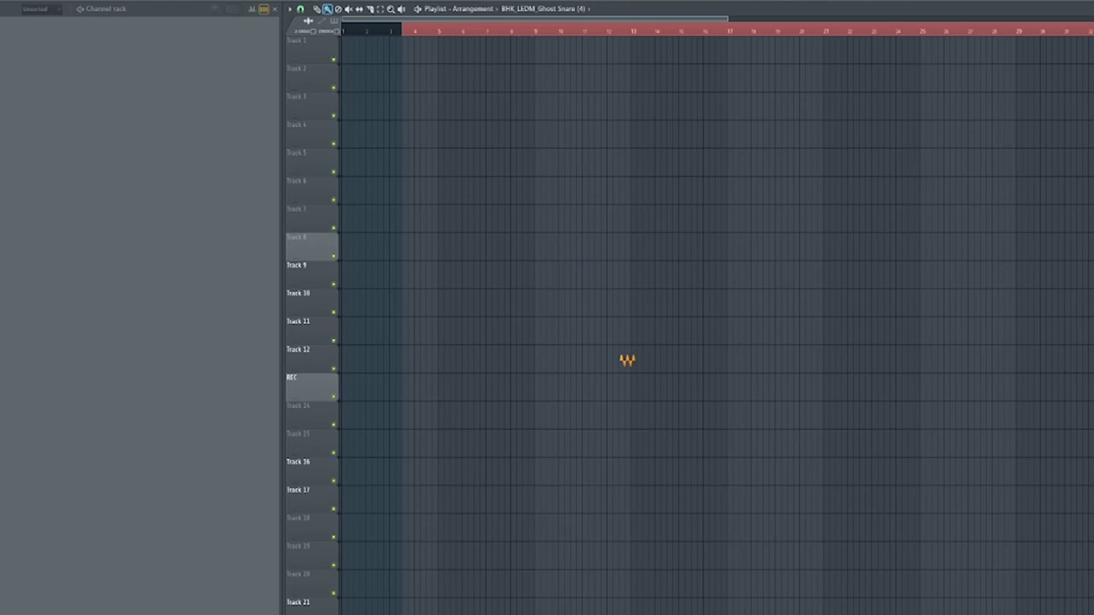
Follow the remake's opening bars in the playlist during playback and select the ppiano clip on Track 12
left_click_drag(627, 360, 620, 352)
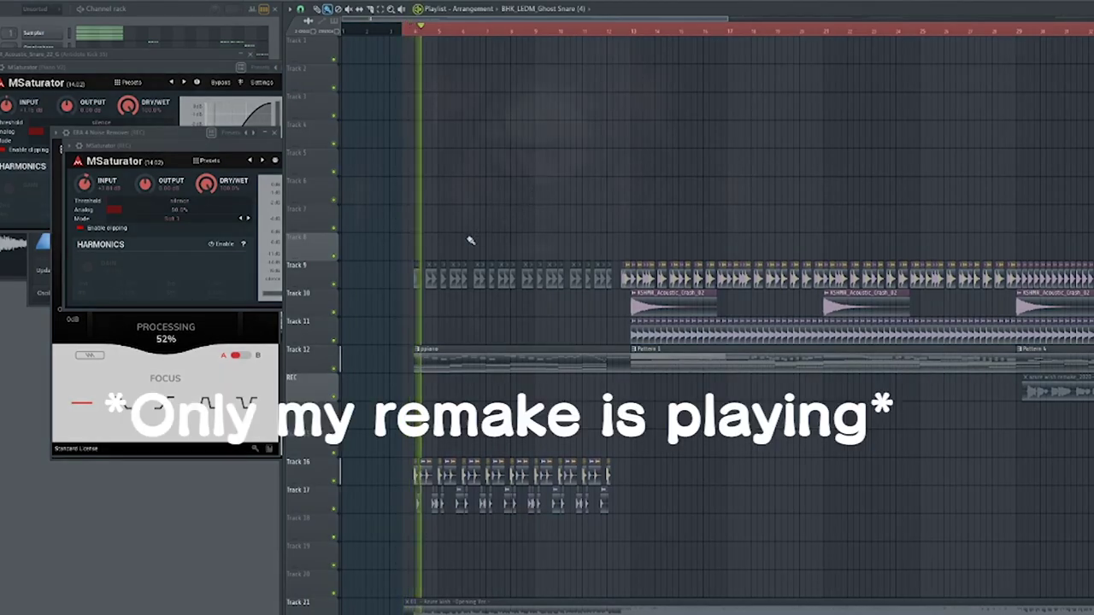
scroll(385, 300, "up", 3)
scroll(439, 354, "up", 1)
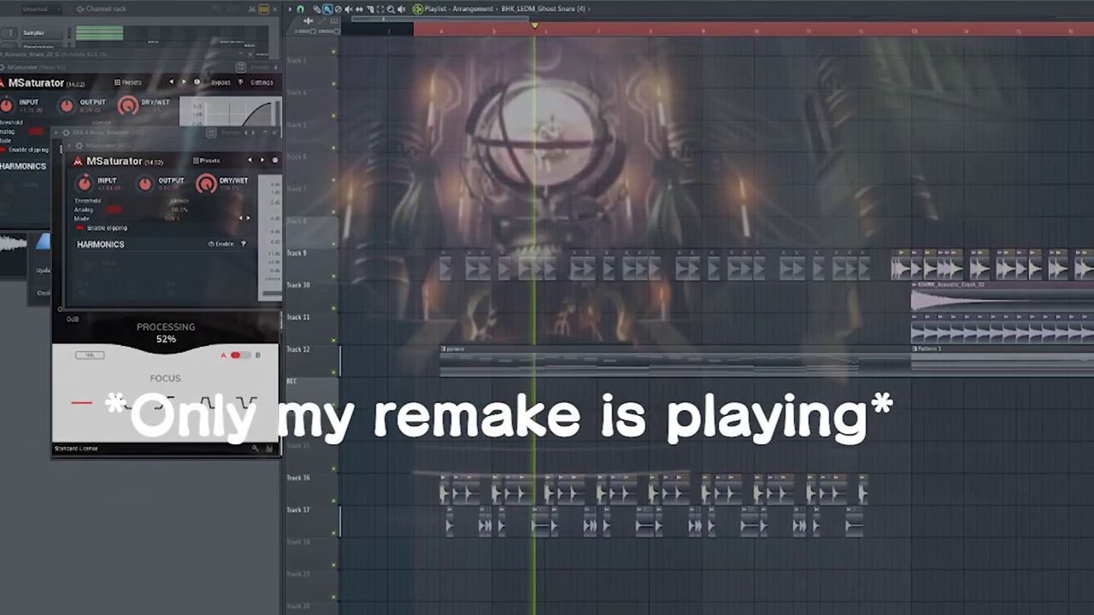
scroll(513, 350, "up", 1)
left_click_drag(523, 401, 541, 356)
left_click(589, 312)
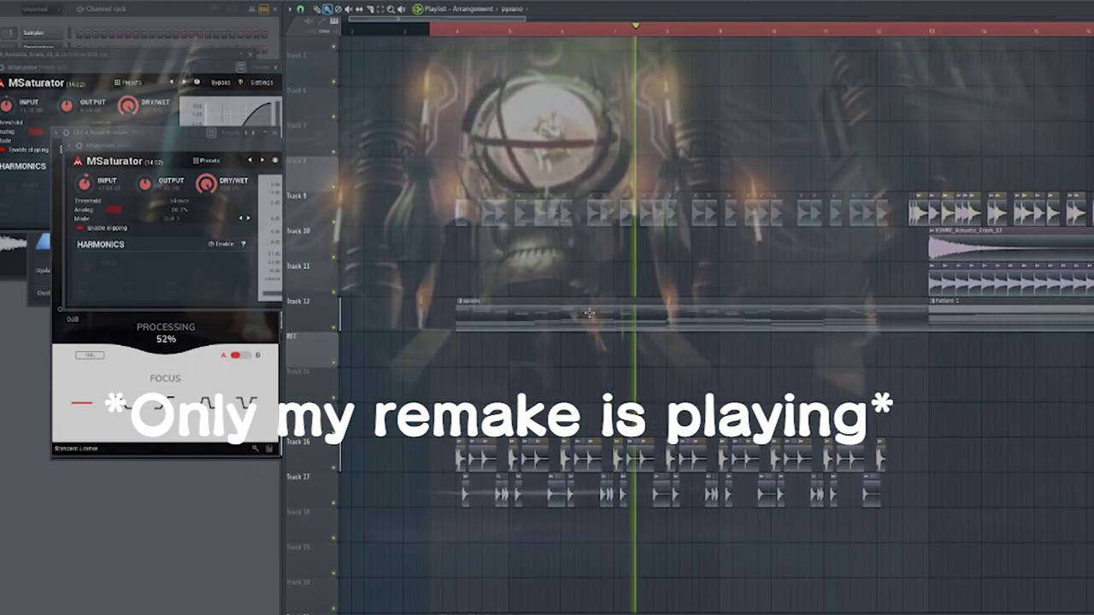
Open the Piano V2 channel in the piano roll and follow its notes during playback
left_click(198, 501)
left_click(154, 97)
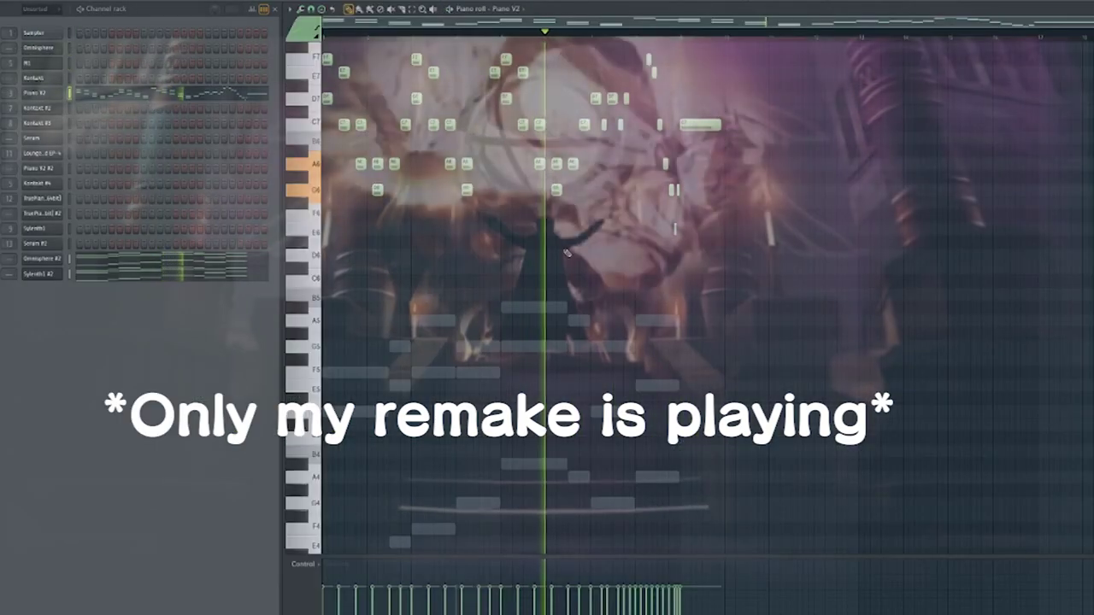
left_click_drag(566, 253, 567, 366)
scroll(566, 366, "up", 3)
left_click_drag(888, 364, 673, 379)
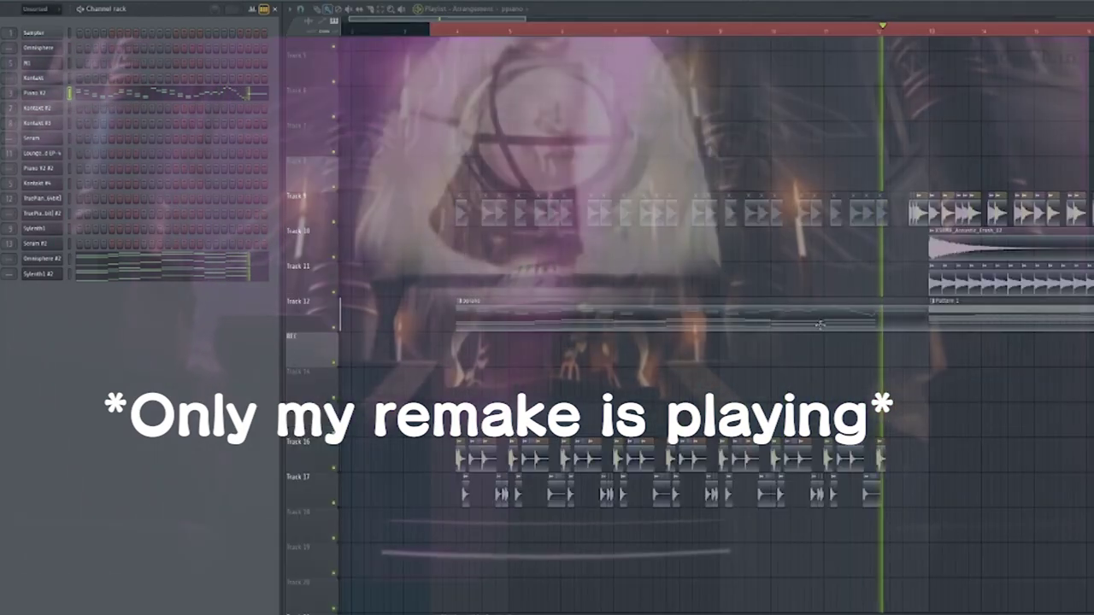
Select the Pattern 1 clip on Track 12 and follow the M1 channel's notes in the piano roll
left_click(980, 318)
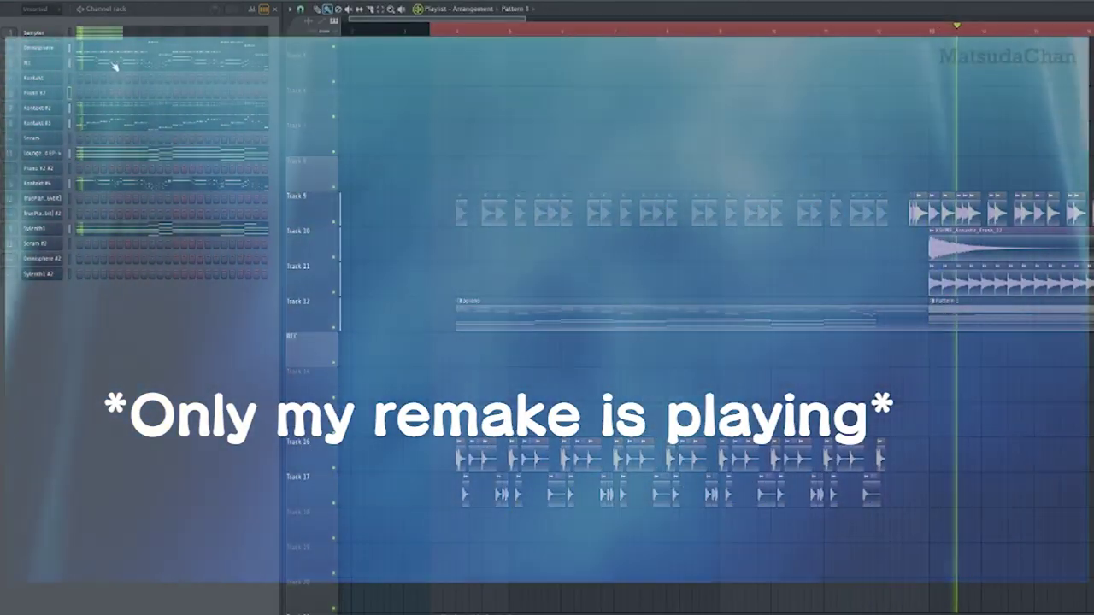
left_click(115, 65)
scroll(763, 376, "down", 1)
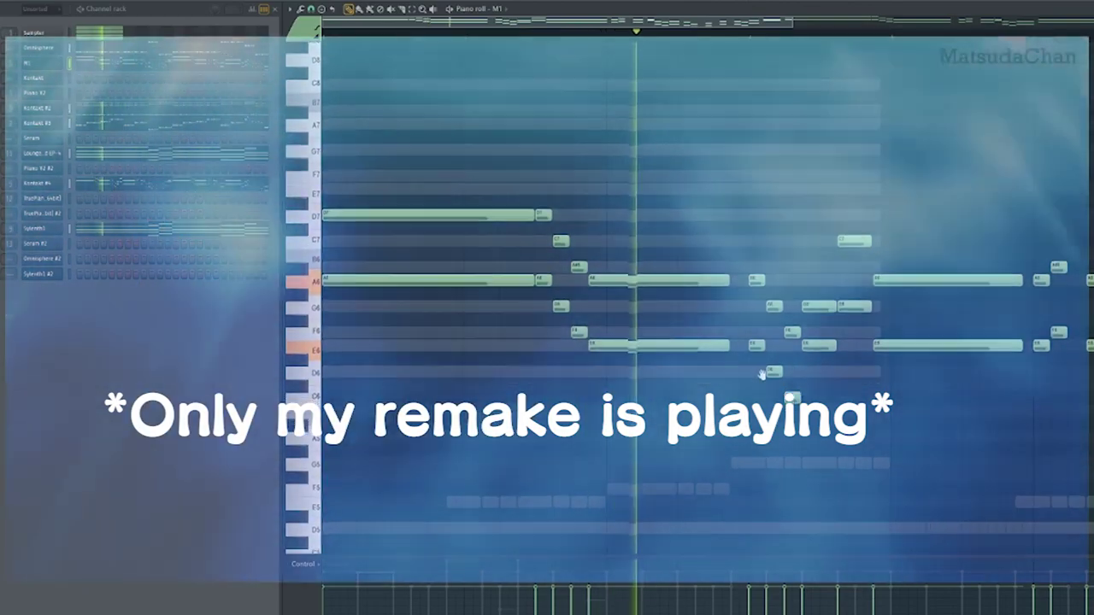
scroll(774, 379, "down", 1)
scroll(775, 379, "down", 1)
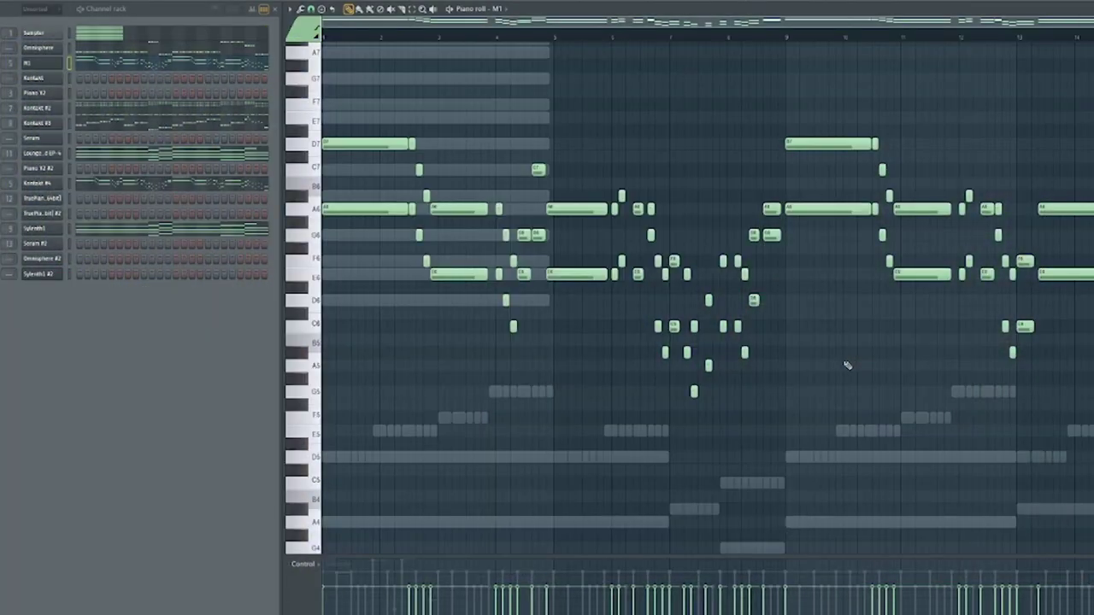
Highlight the long A6 and E6 notes in the M1 part, and clear the selection
scroll(773, 380, "up", 1)
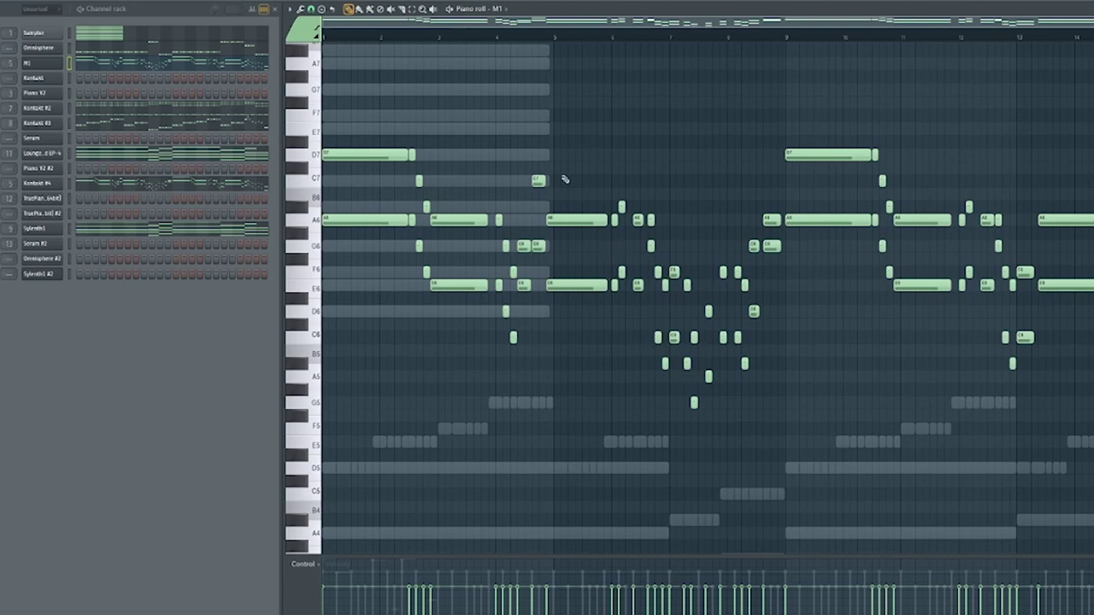
left_click_drag(469, 176, 458, 293)
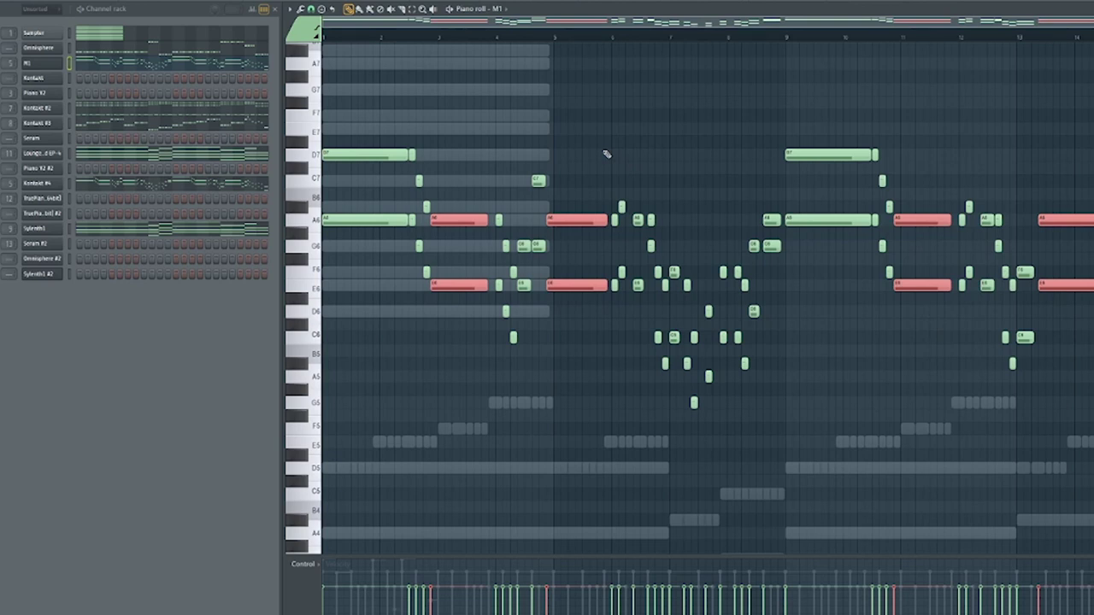
key("ctrl+d")
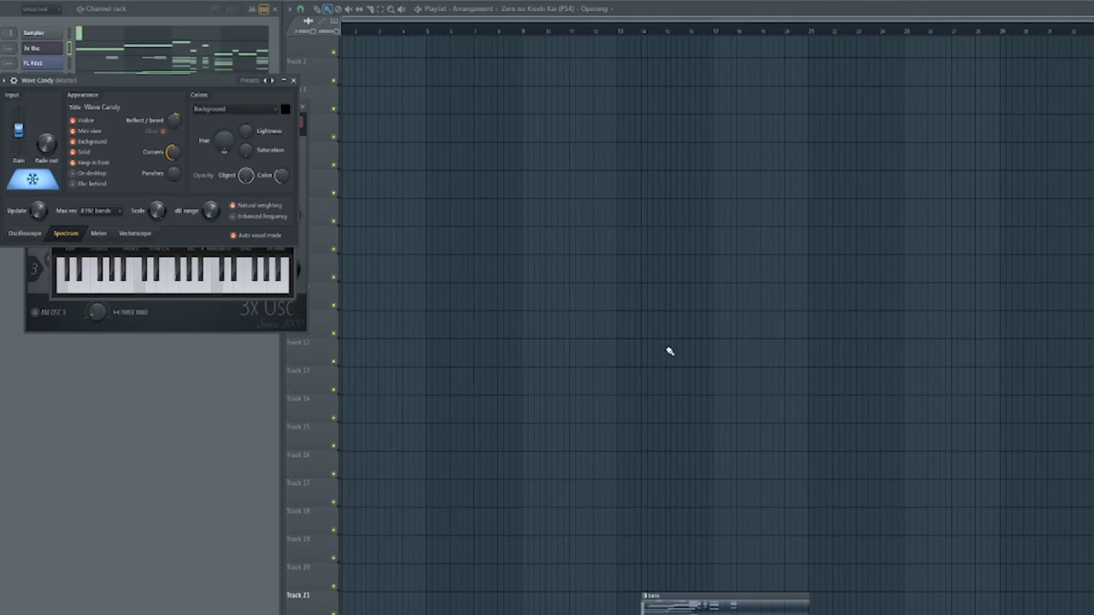
Bring the bass clip on Track 21 into close view and clear away the open plugin windows
scroll(644, 452, "down", 3)
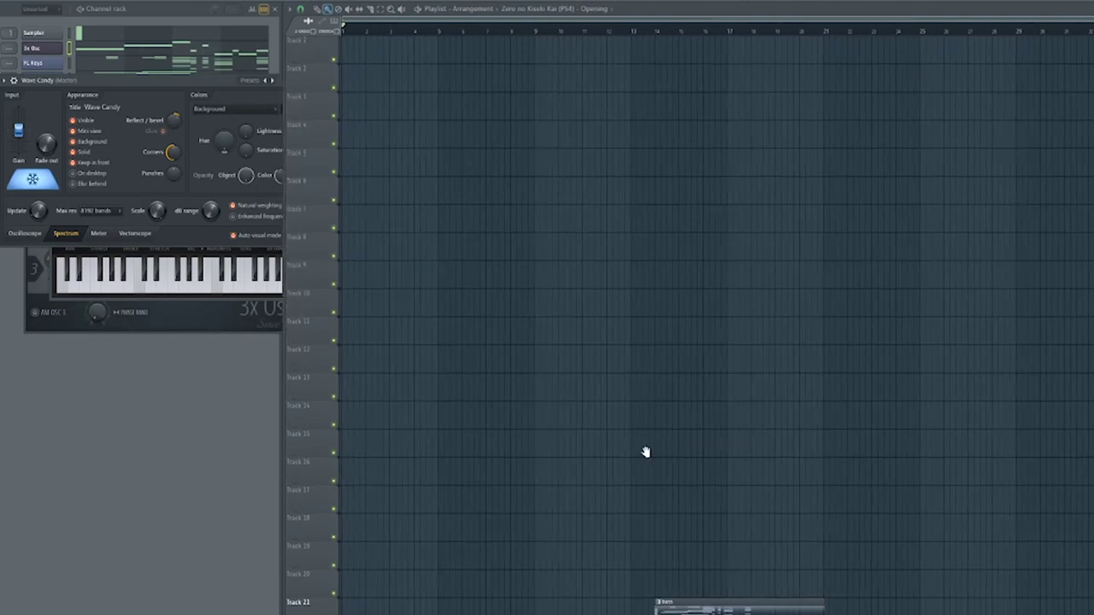
scroll(745, 505, "up", 5)
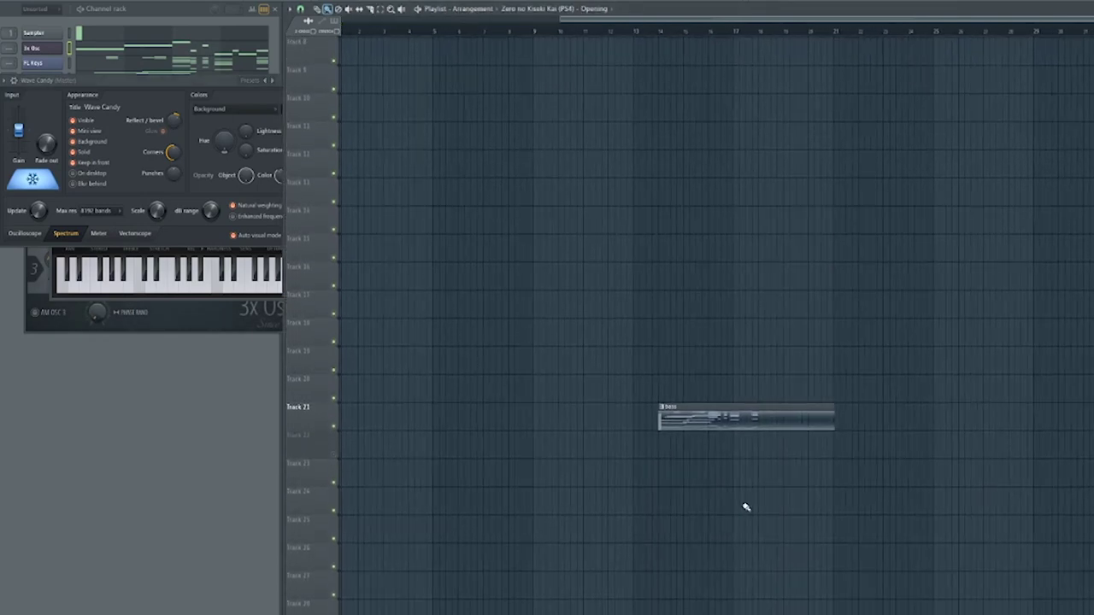
scroll(849, 498, "up", 3)
left_click_drag(849, 501, 627, 486)
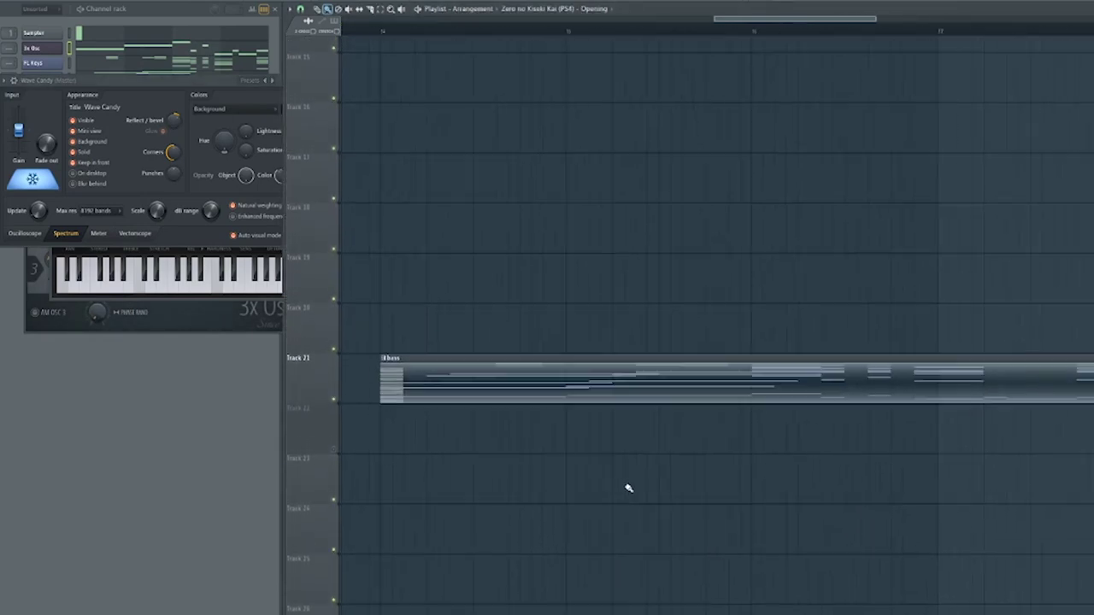
scroll(478, 465, "down", 2)
left_click(106, 427)
scroll(709, 414, "down", 3)
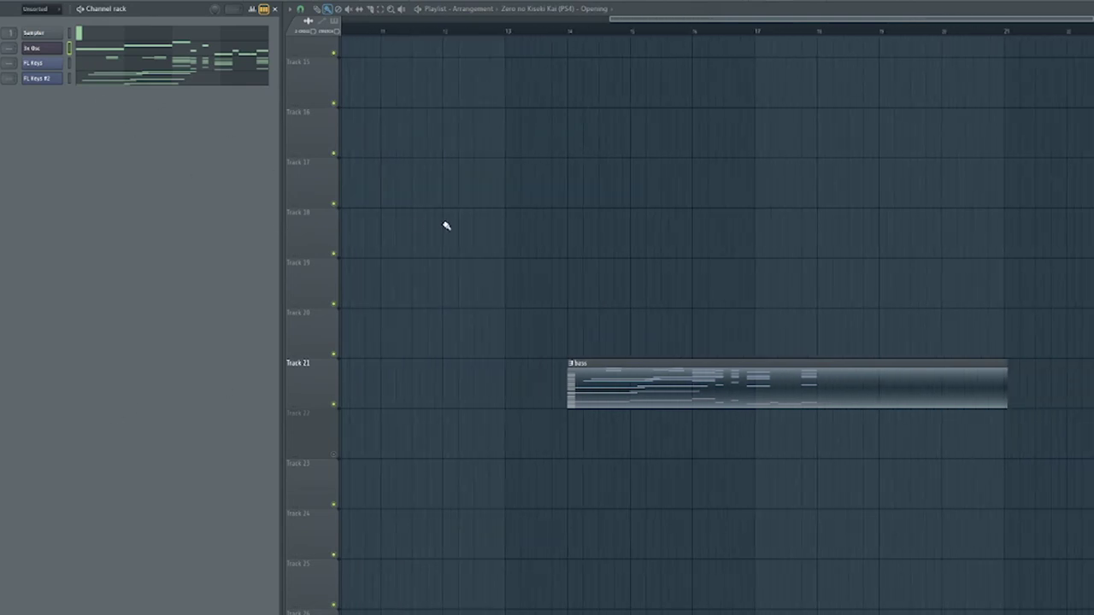
Play the arrangement from just before bar 14 with the FL Keys #2 notes open in the piano roll
left_click(552, 31)
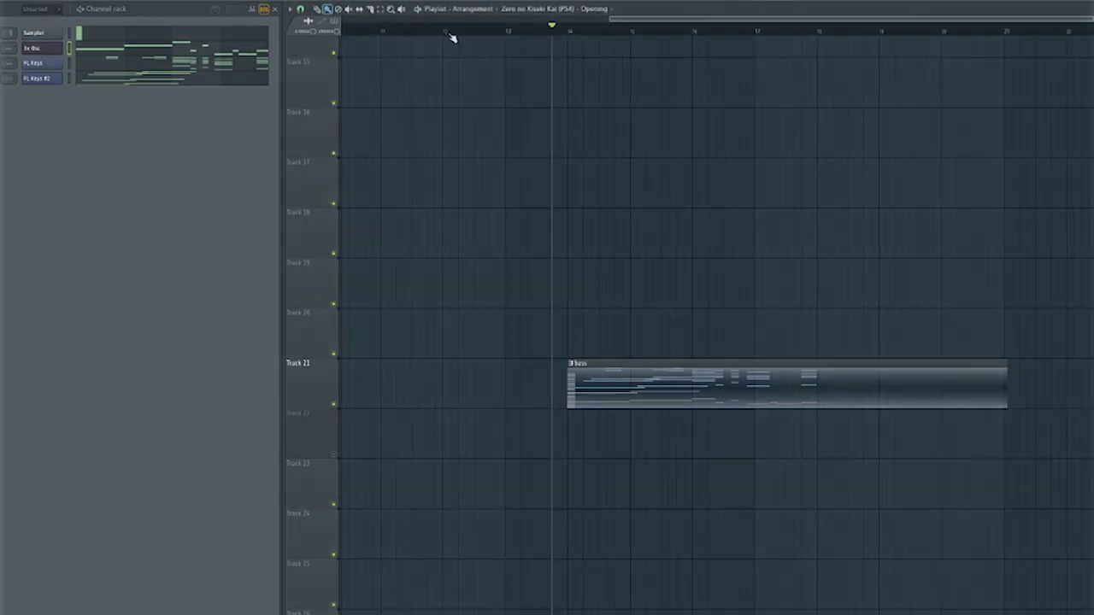
left_click(103, 81)
scroll(345, 434, "down", 5)
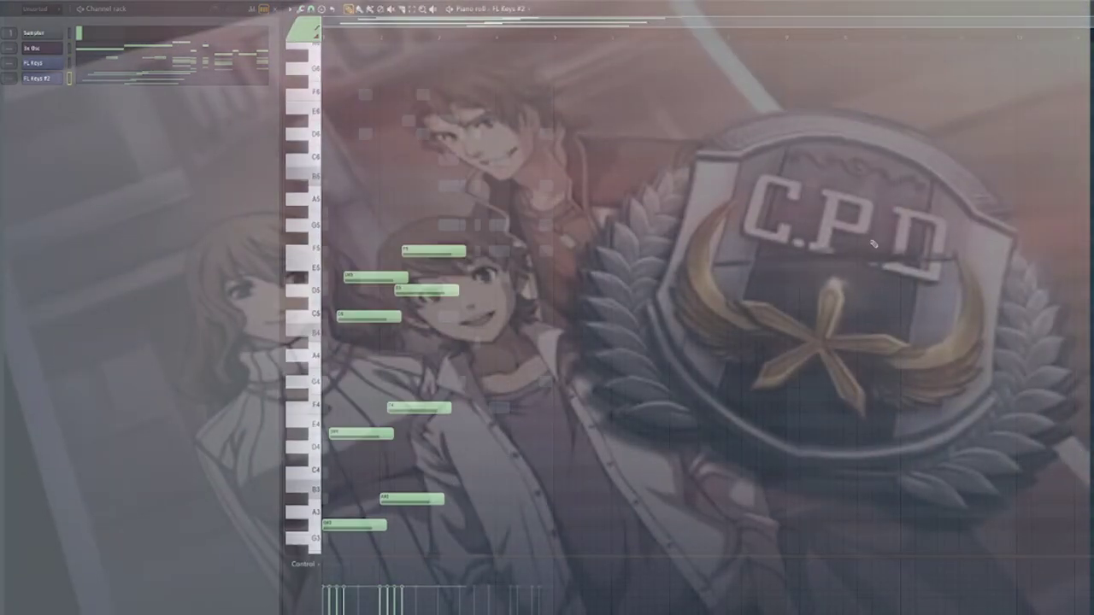
key("space")
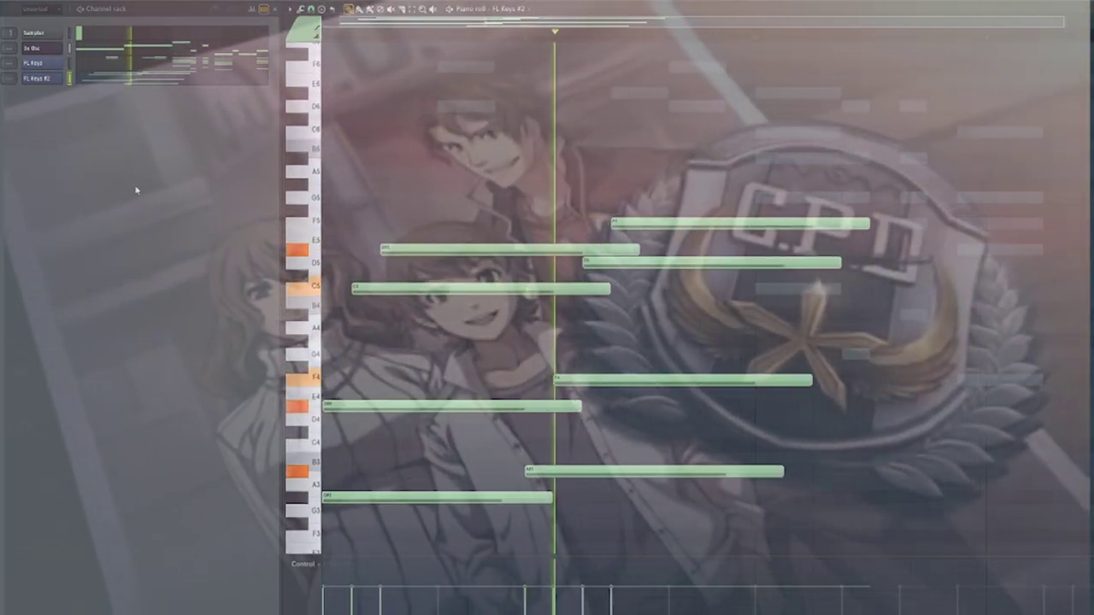
Open the FL Keys channel and select its chord notes from bar 3 to bar 5
left_click(203, 65)
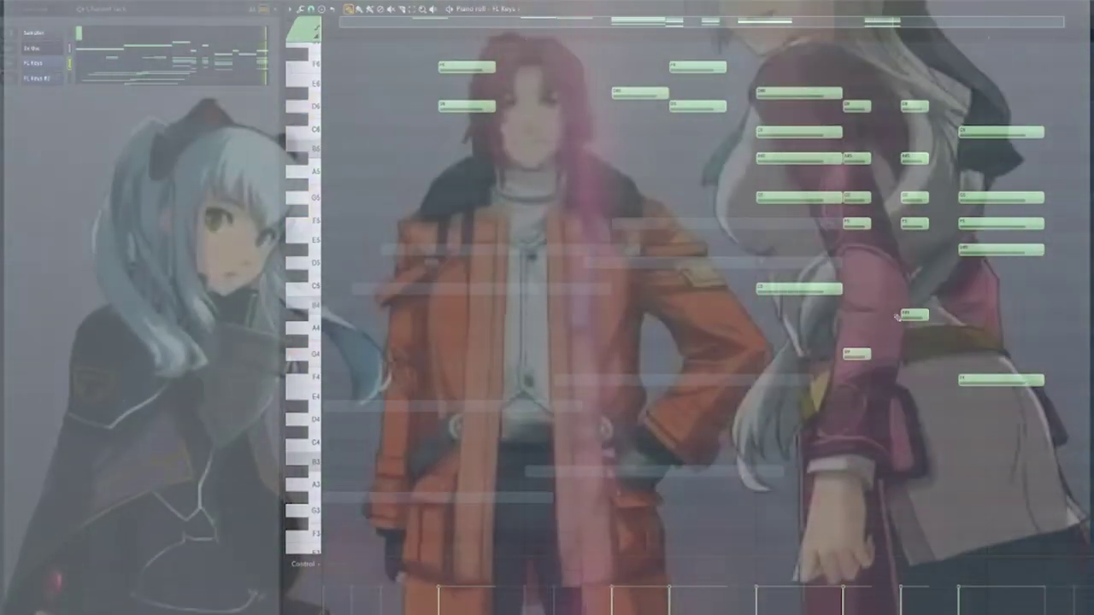
scroll(821, 205, "up", 3)
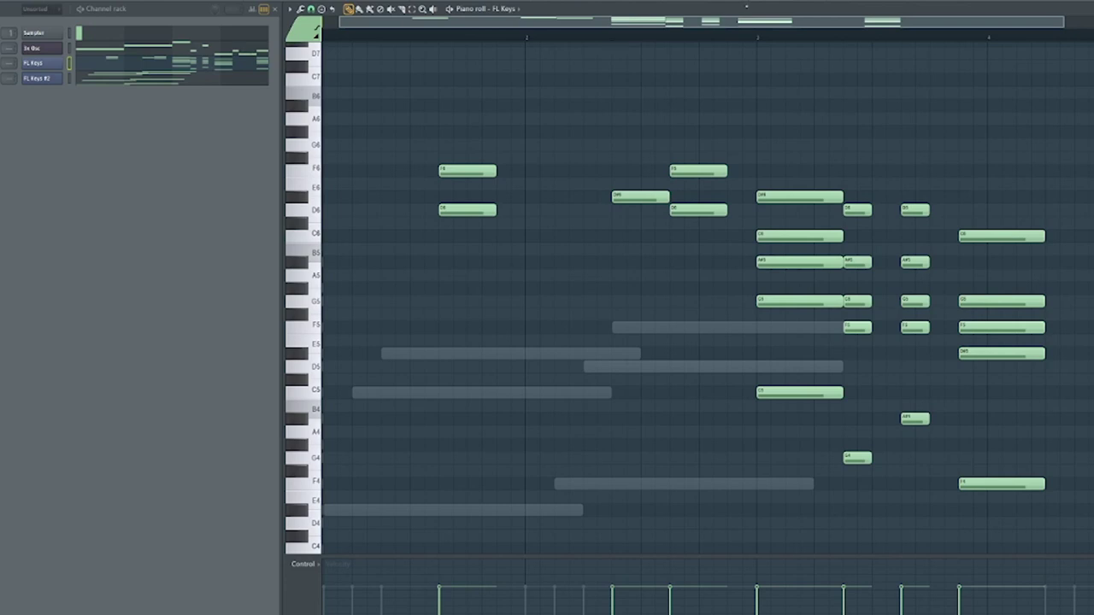
left_click_drag(756, 39, 1060, 340)
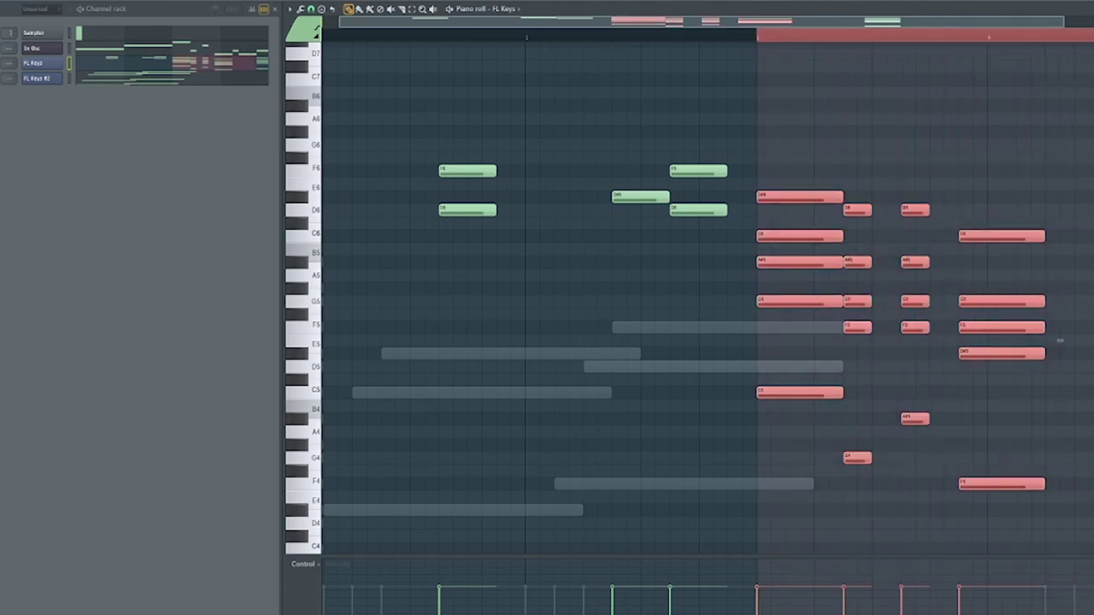
key("space")
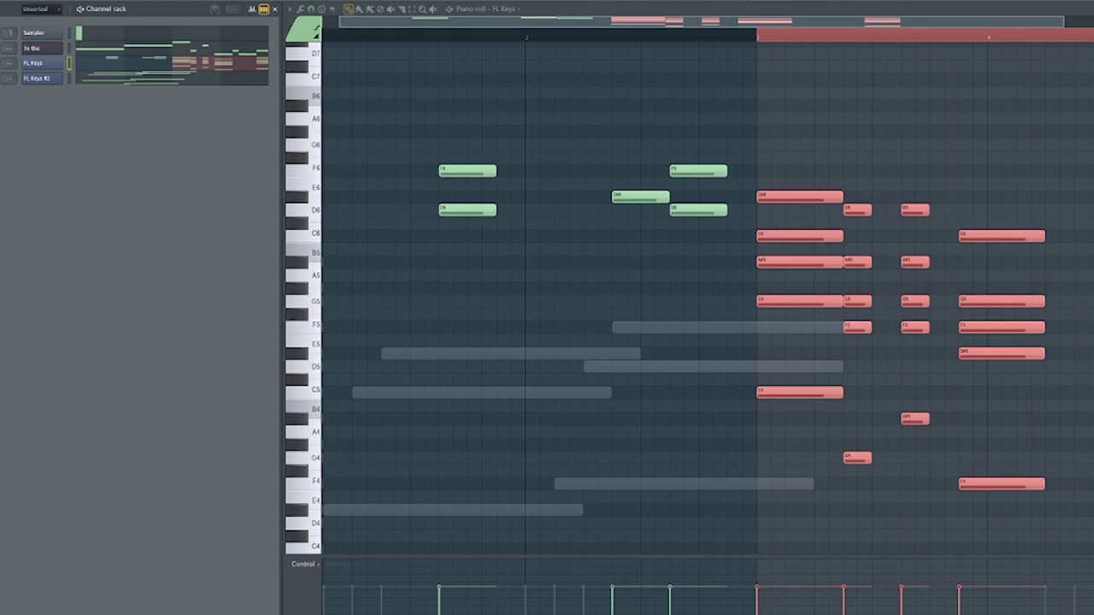
Examine the selected FL Keys chords against the lower ghost notes across bars 1 to 5
left_click_drag(550, 369, 889, 322)
scroll(542, 325, "down", 3)
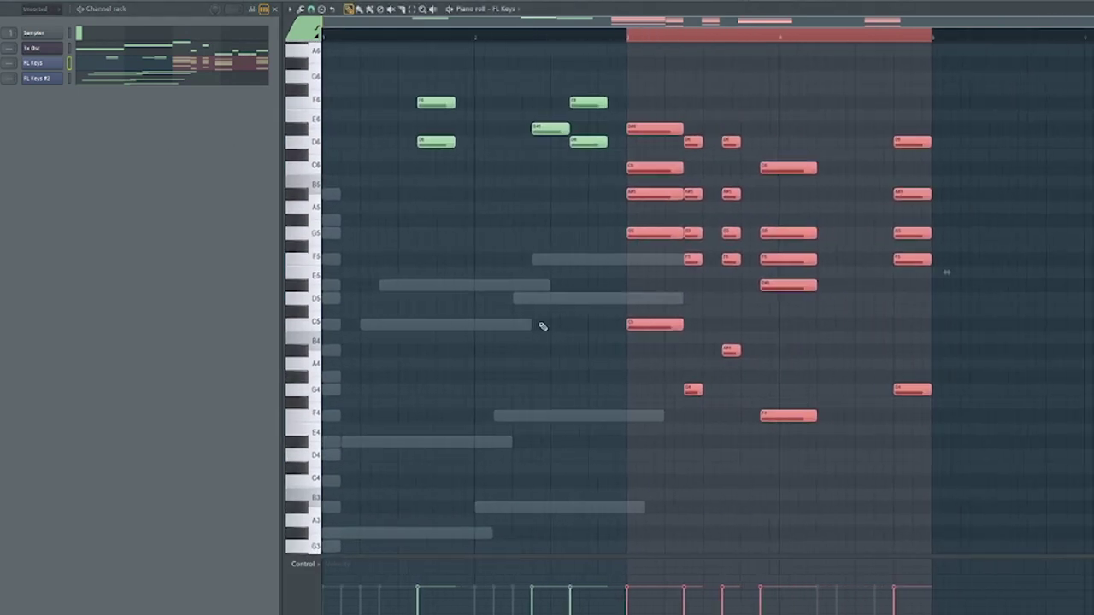
left_click_drag(513, 322, 491, 312)
scroll(492, 312, "down", 4)
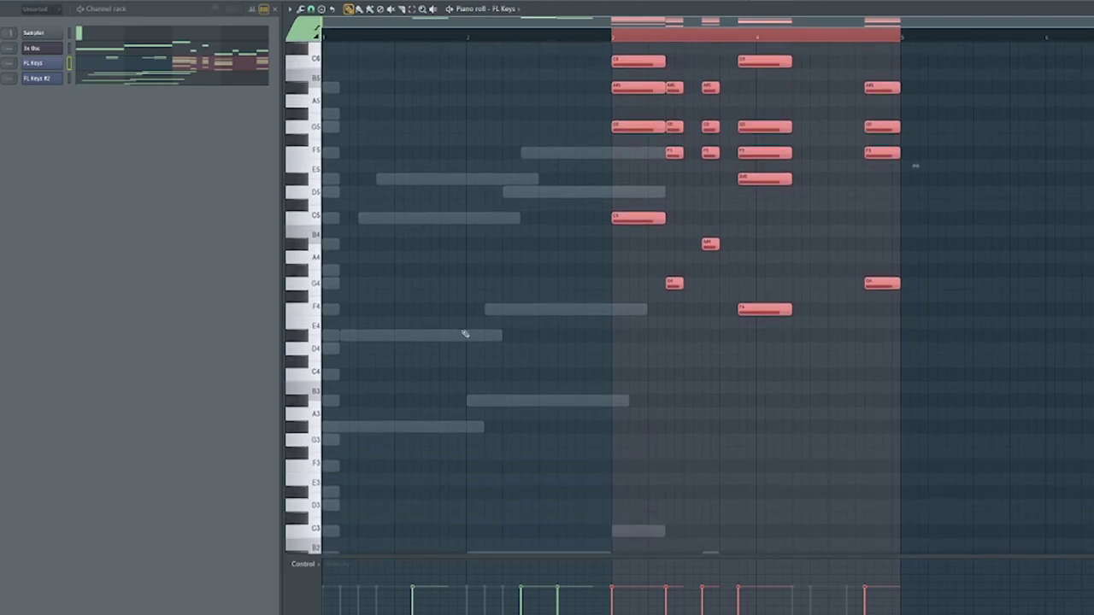
scroll(555, 324, "up", 5)
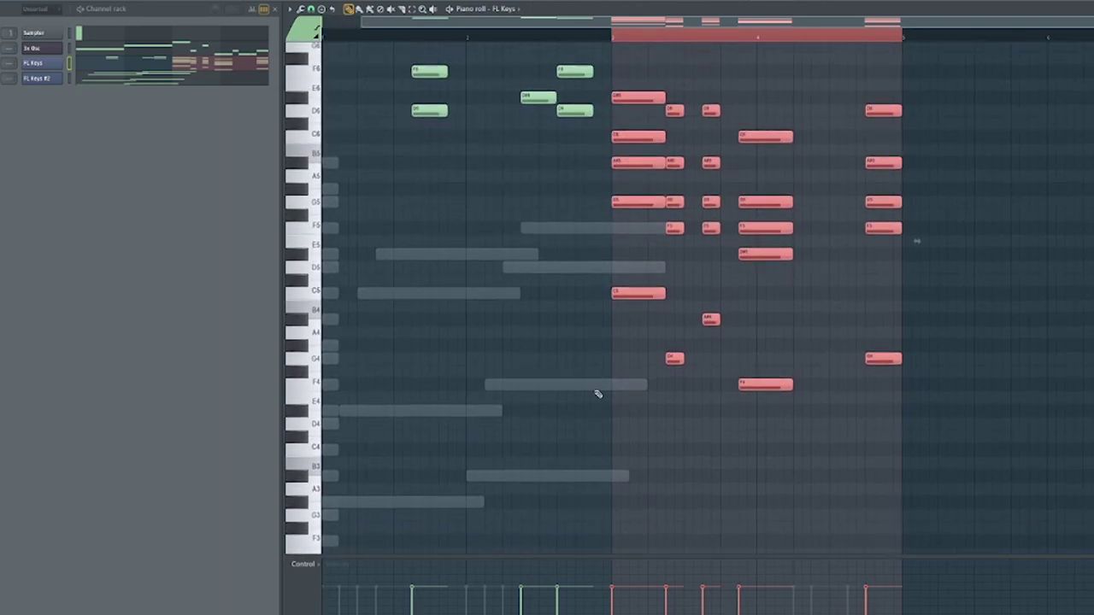
Inspect the FL Keys chords around bars 3 and 4 up close against the ghost notes
scroll(620, 386, "up", 3)
scroll(613, 394, "up", 2)
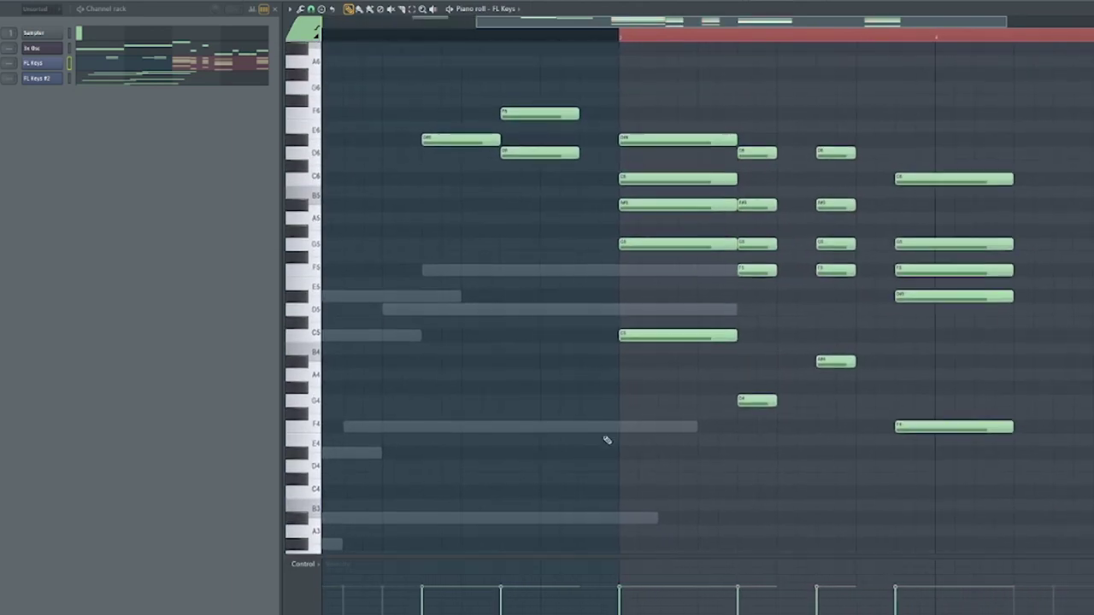
scroll(612, 400, "down", 2)
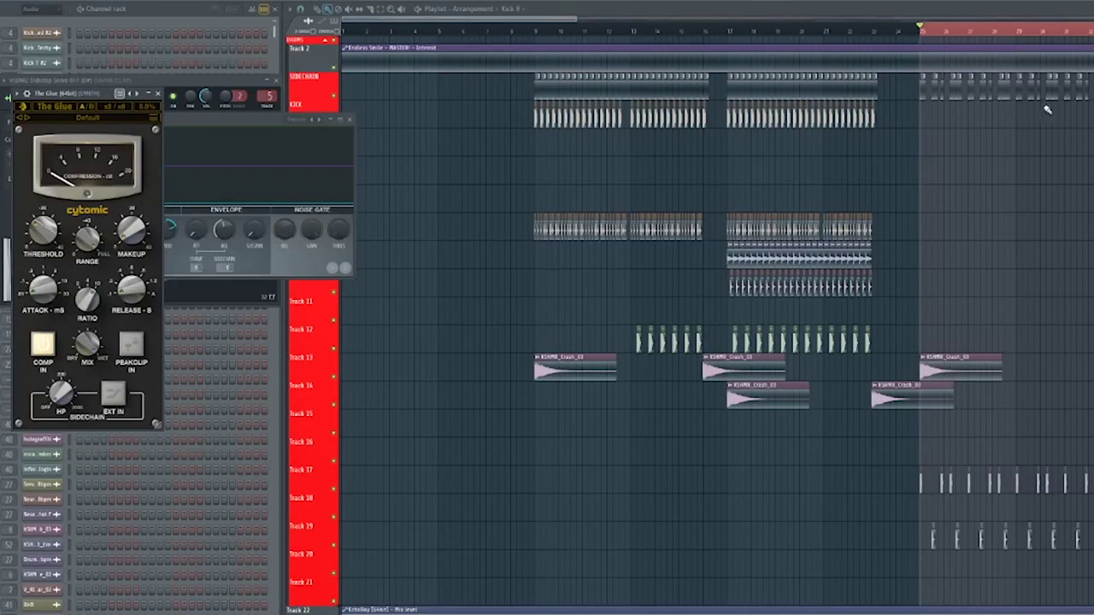
Survey the other project's drum arrangement and start playback from just before bar 121
scroll(1021, 313, "down", 5)
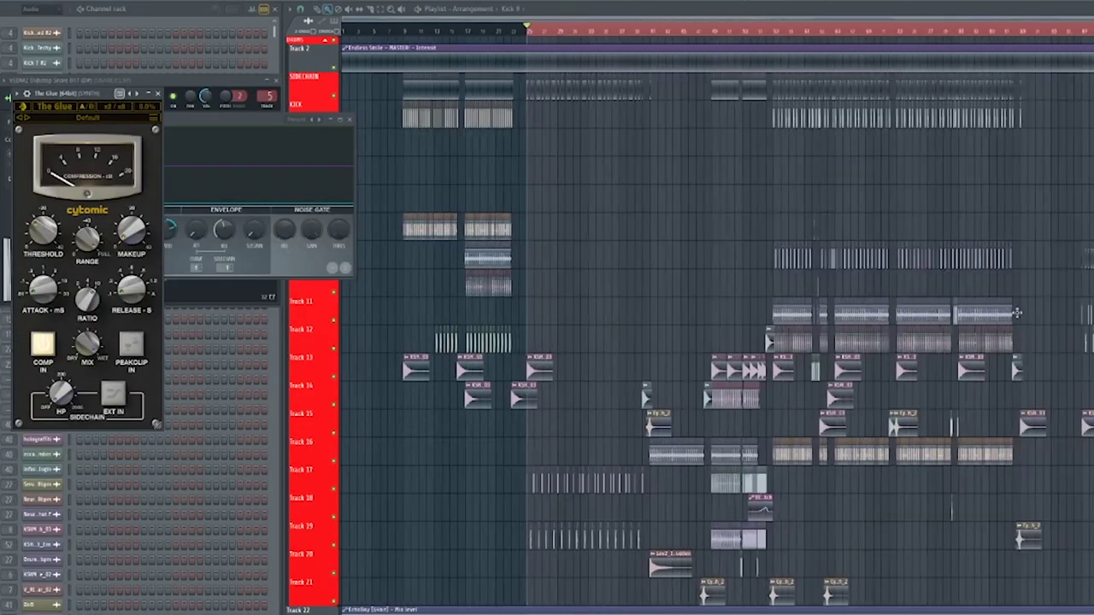
scroll(964, 308, "down", 1)
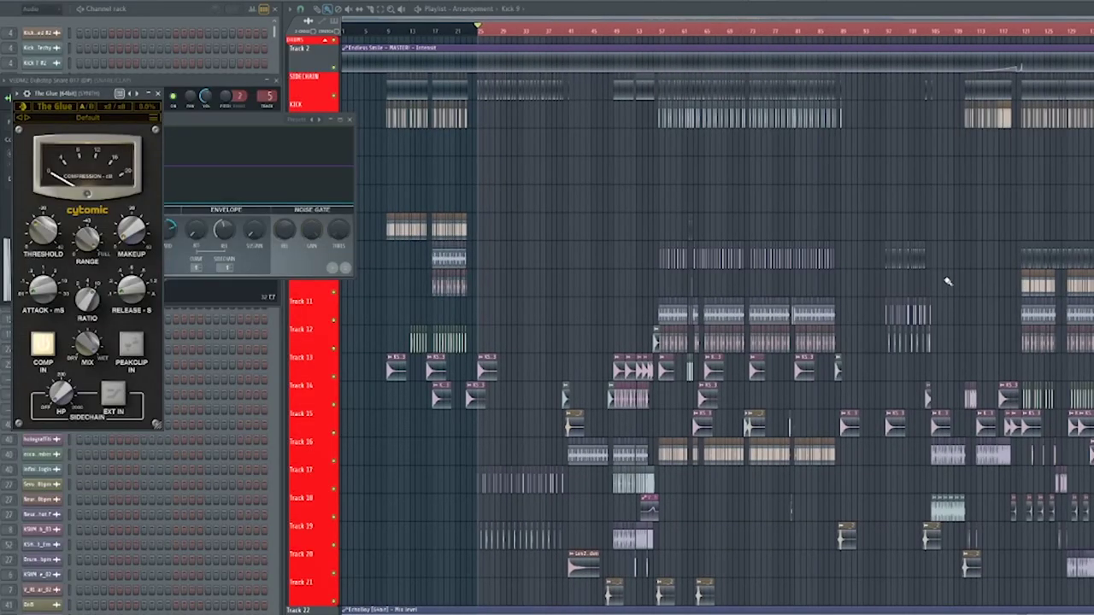
scroll(1044, 371, "right", 3)
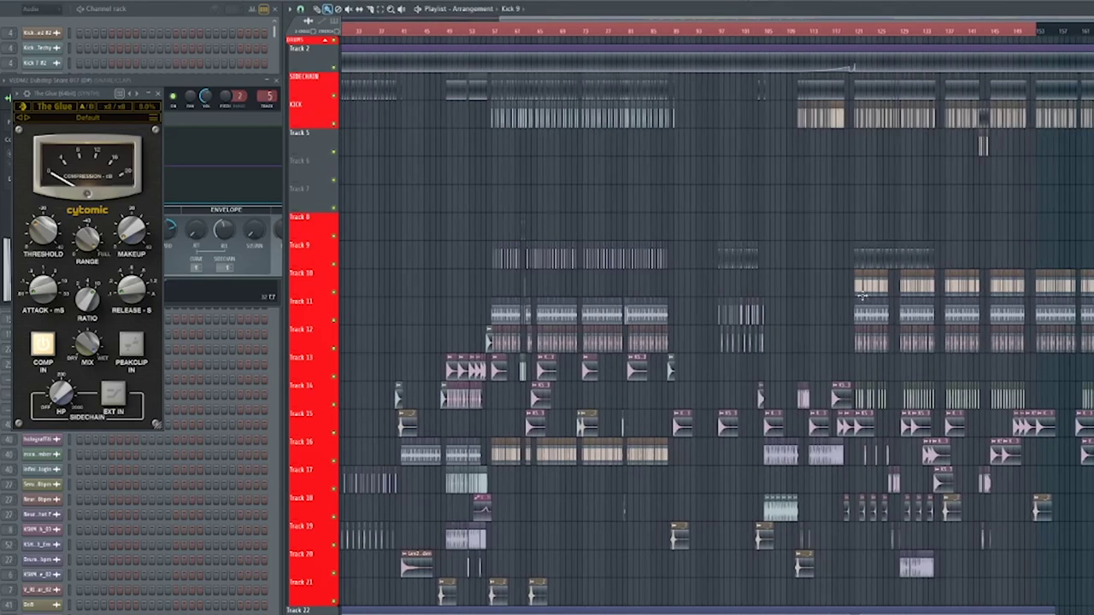
scroll(862, 303, "up", 2)
scroll(894, 330, "up", 6)
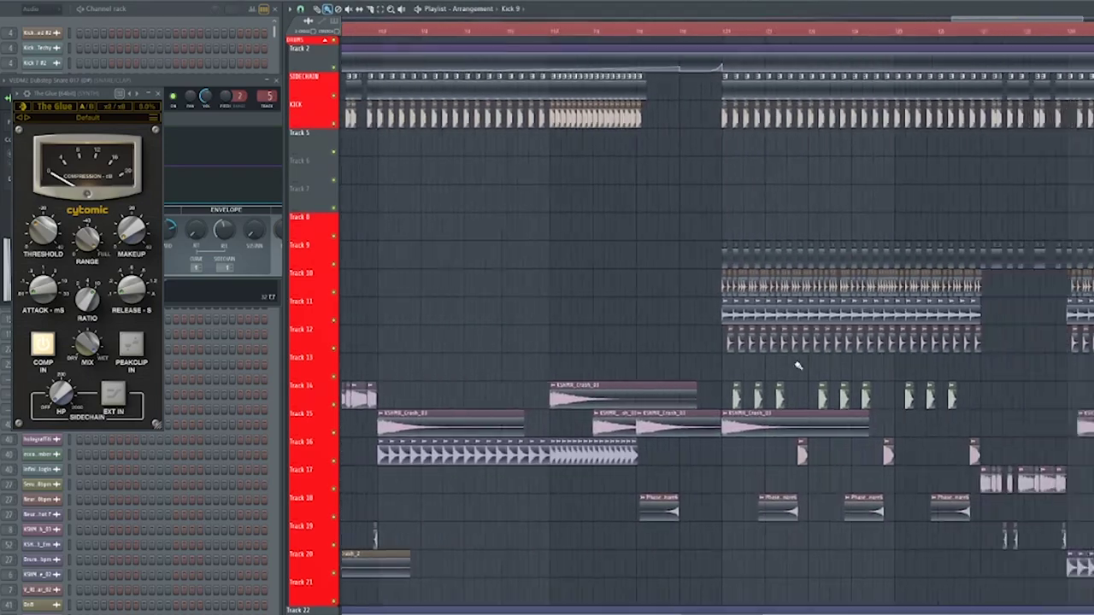
left_click(602, 31)
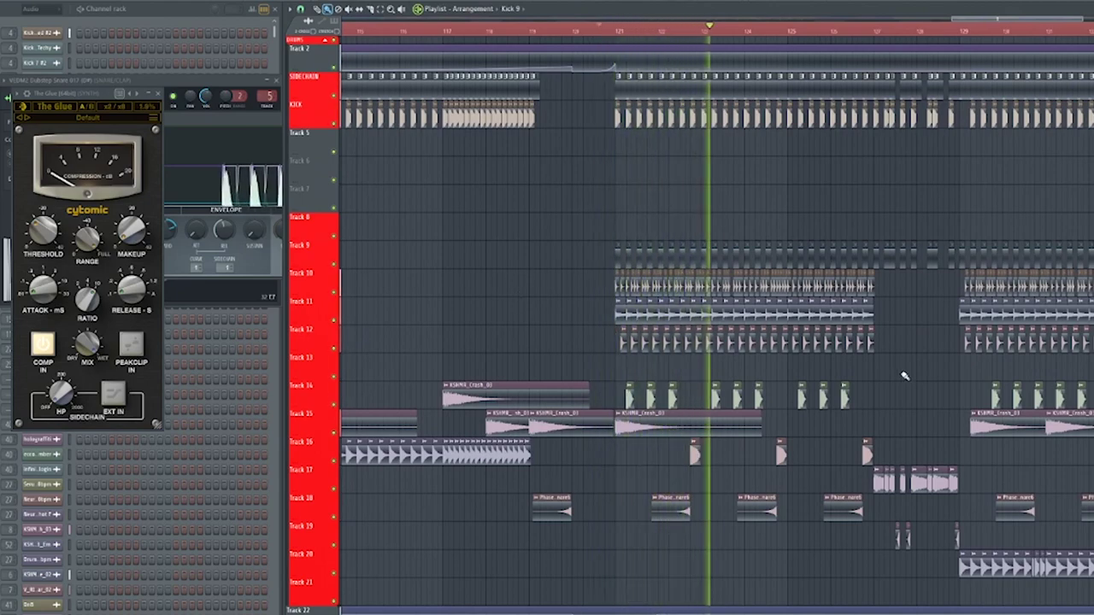
Follow the playback through the drum tracks from bar 121 to about bar 145 and stop it
left_click_drag(875, 338, 828, 263)
scroll(781, 293, "up", 3)
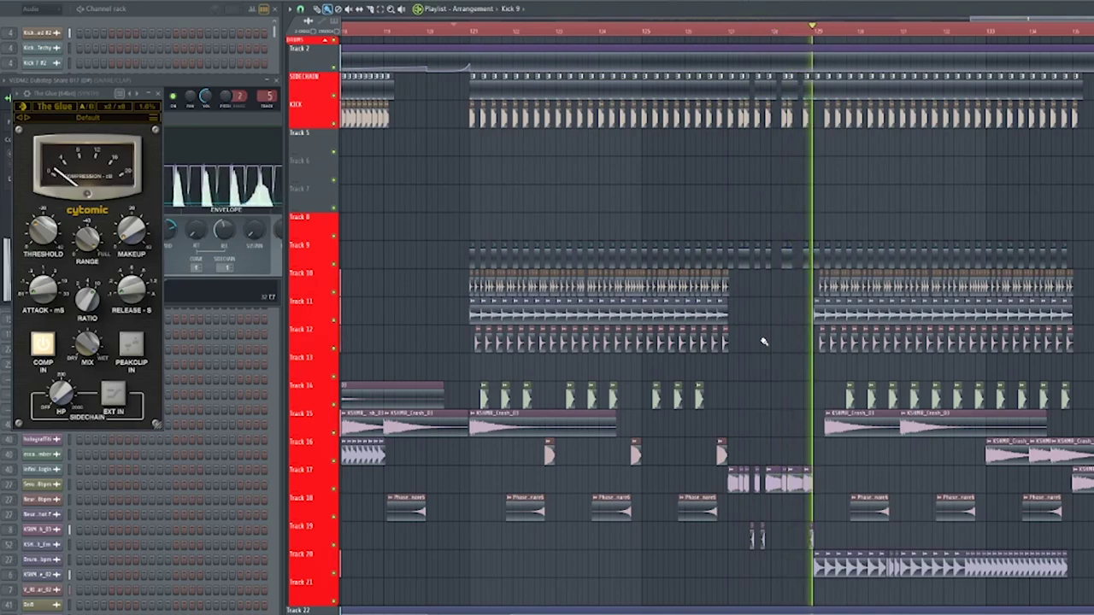
left_click_drag(788, 423, 596, 330)
scroll(596, 330, "down", 1)
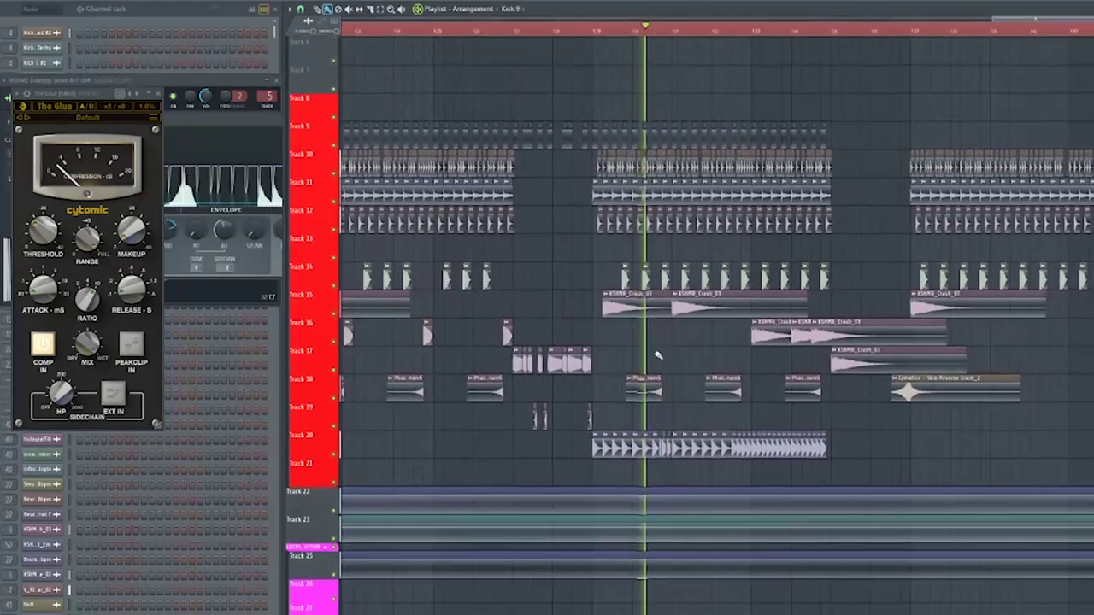
left_click_drag(755, 376, 638, 450)
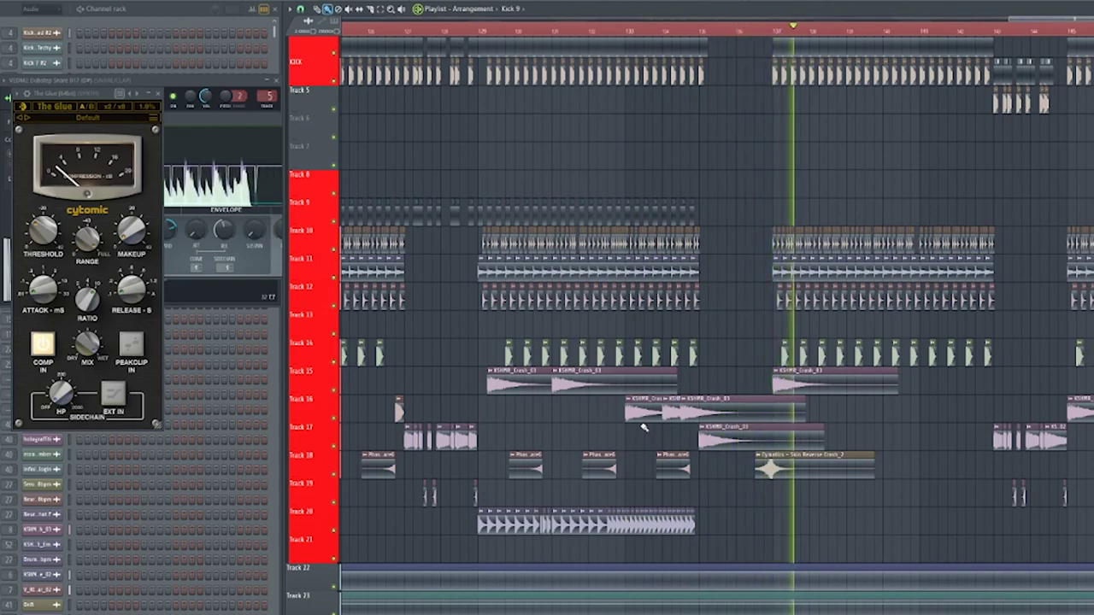
left_click_drag(914, 464, 606, 493)
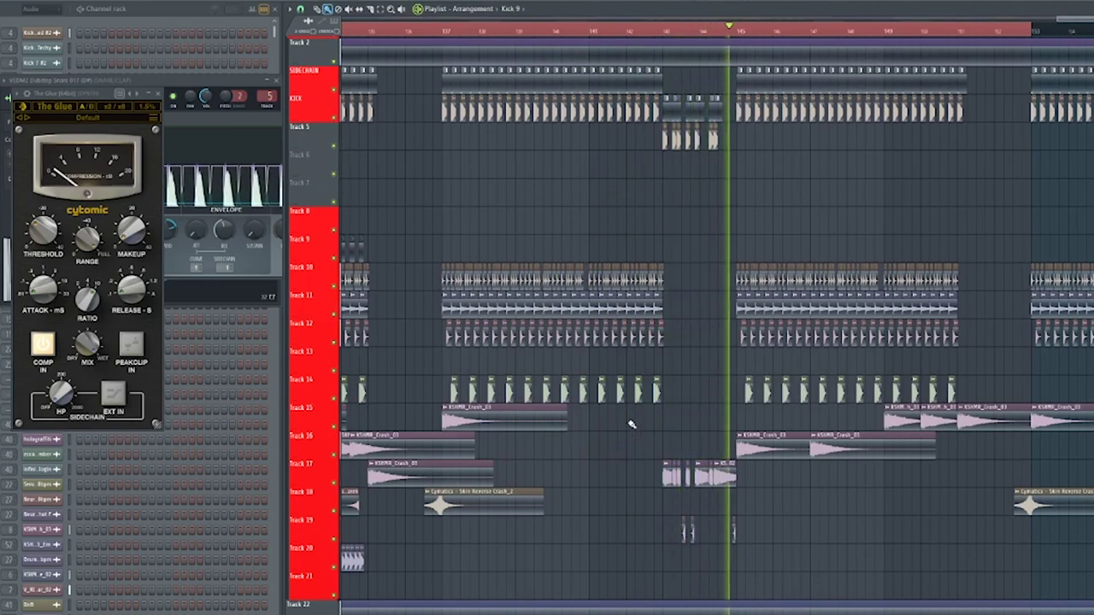
key("space")
Return to the section at bar 121, find its melodic pattern and open the FL Keys notes in the piano roll
left_click_drag(673, 522, 822, 215)
left_click_drag(667, 337, 932, 614)
left_click_drag(821, 462, 1017, 477)
left_click_drag(873, 329, 967, 328)
left_click_drag(462, 448, 735, 422)
scroll(734, 421, "right", 4)
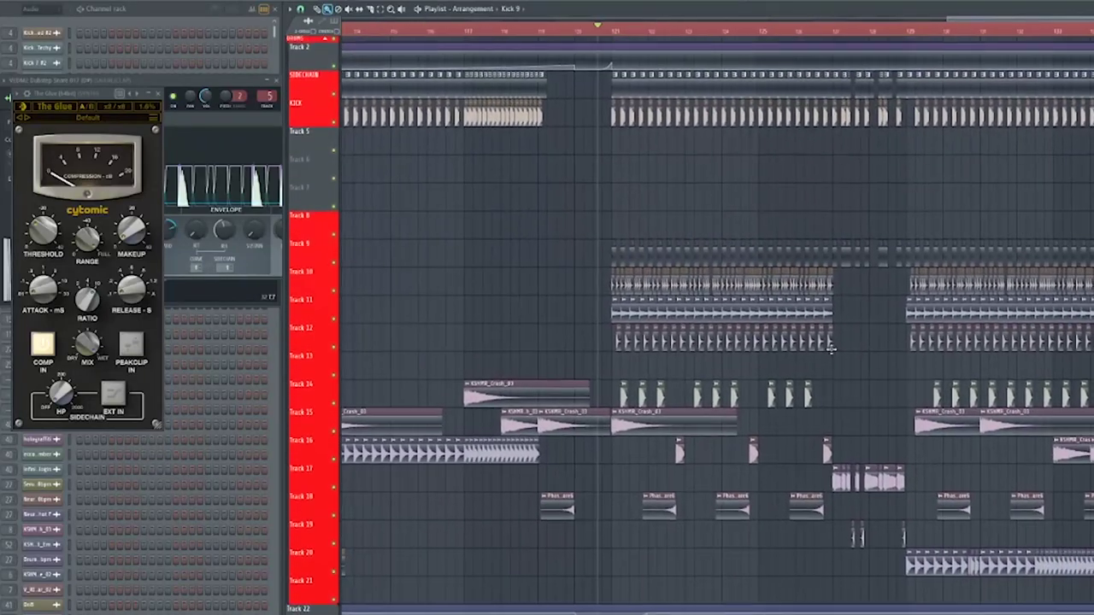
scroll(877, 404, "down", 10)
scroll(878, 404, "down", 5)
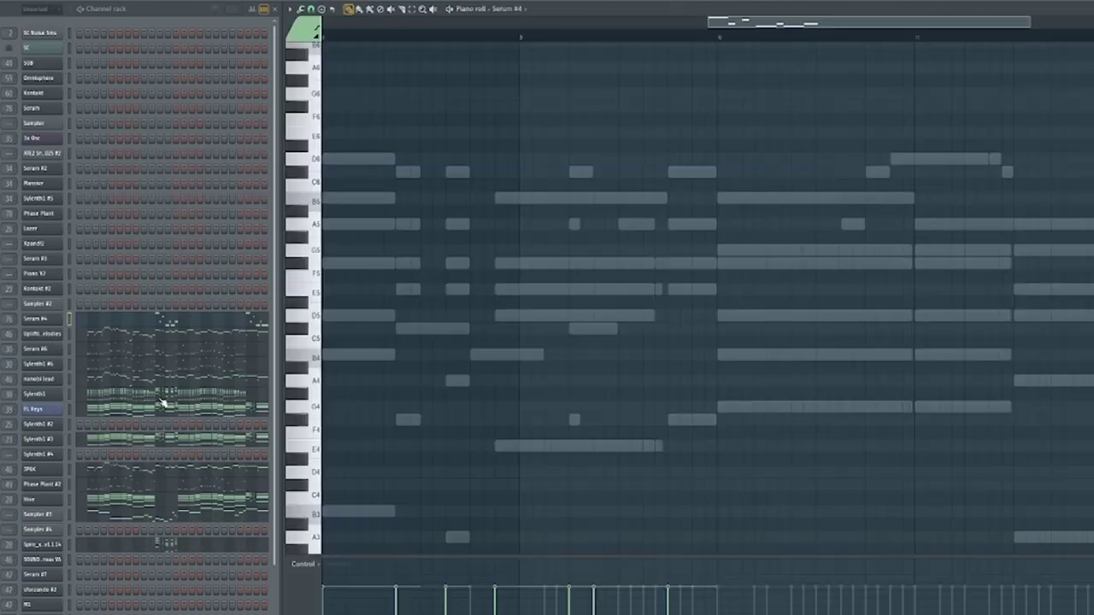
left_click(164, 402)
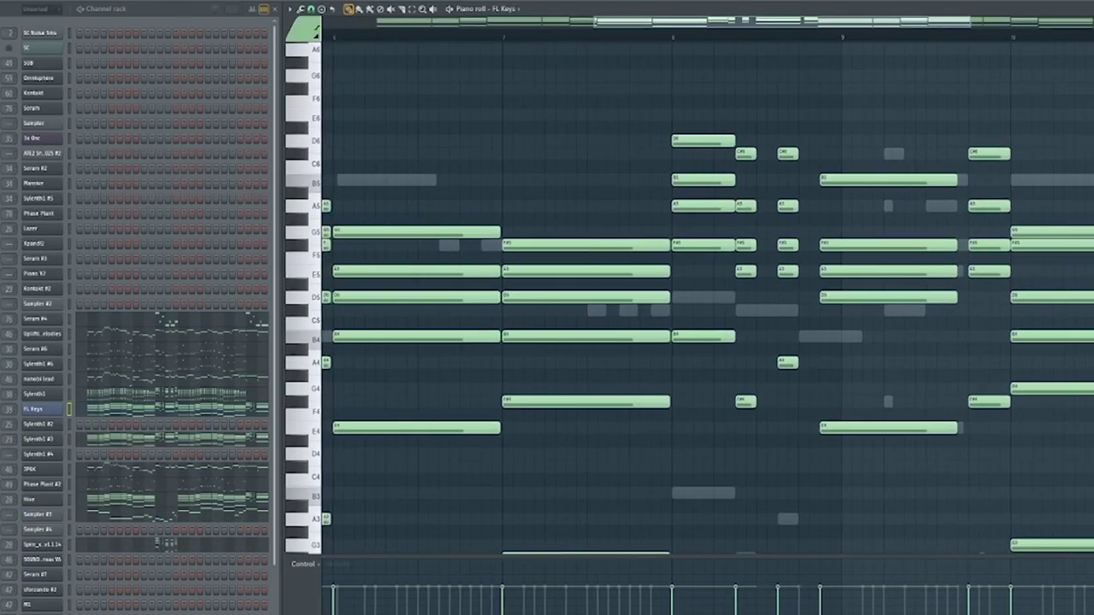
Place the playback position at bar 8, examine the FL Keys chords from bars 7 to 11, and hide the channel rack
scroll(995, 270, "down", 2)
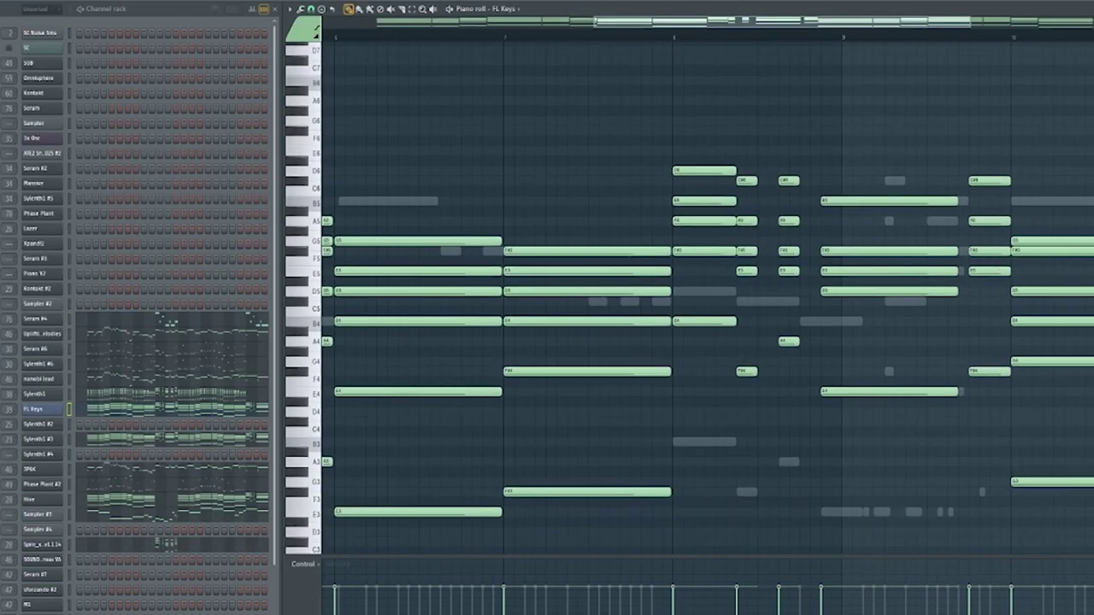
left_click(675, 38)
left_click_drag(885, 453, 753, 482)
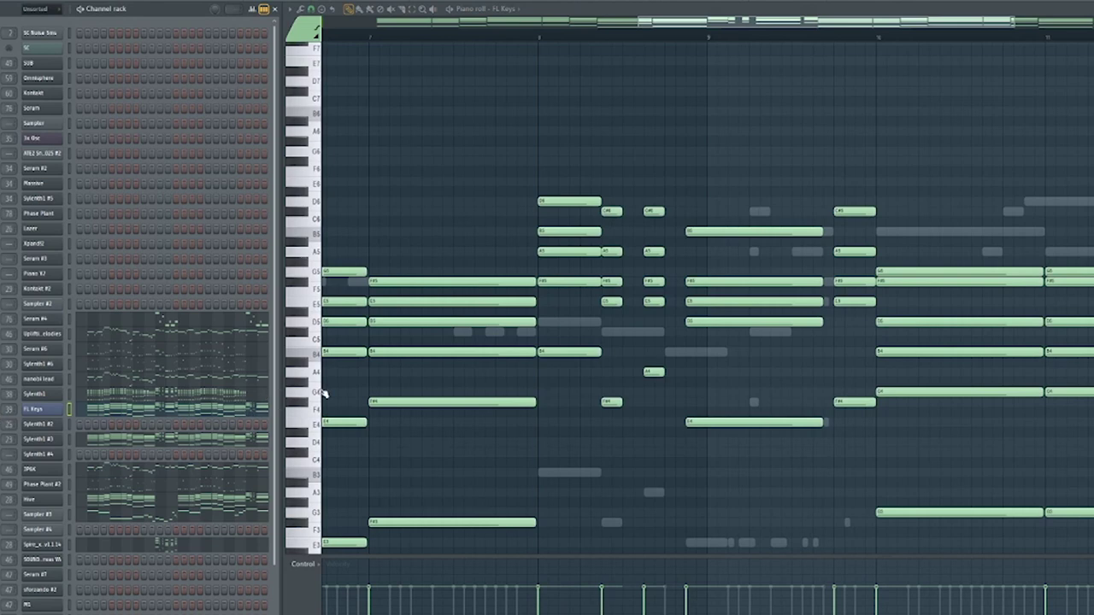
key("F6")
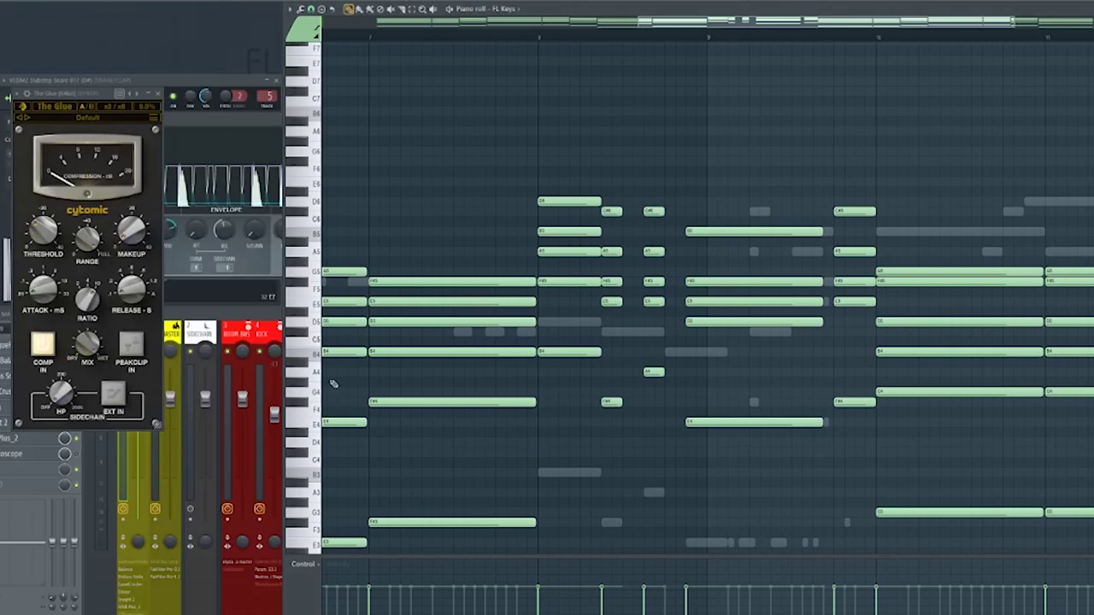